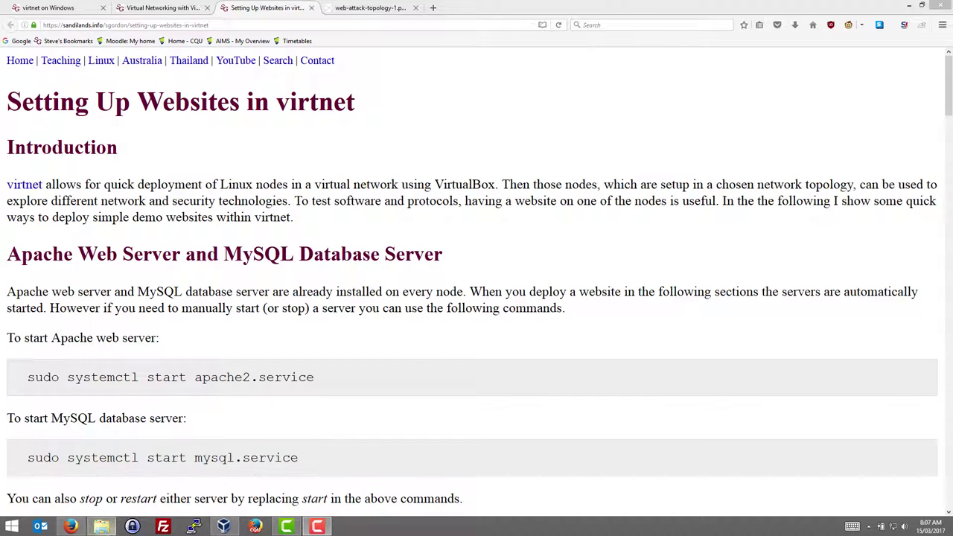
# Open the C:\Users\gordonds\virtnet folder with its vn-topology scripts in File Explorer
pyautogui.click(104, 527)
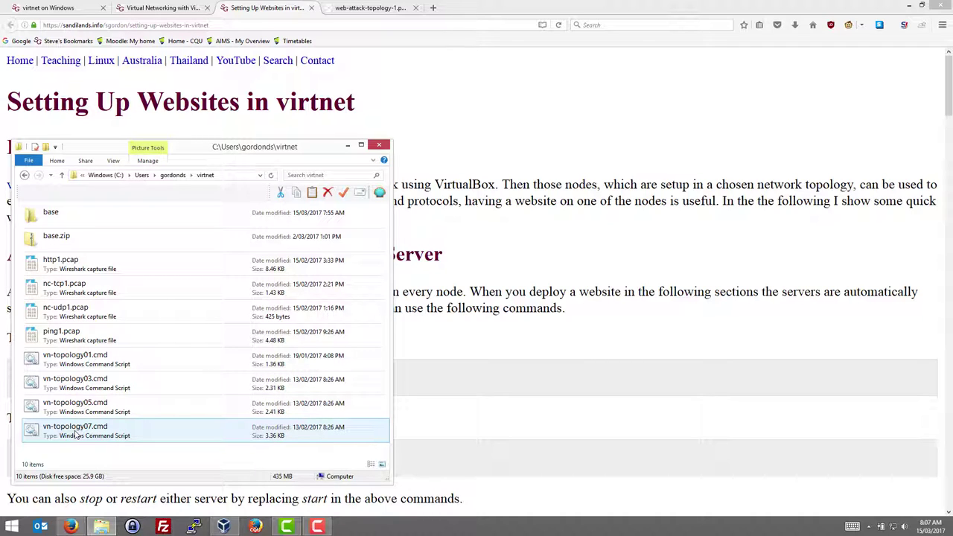
# Run vn-topology07.cmd to clone node1–node5 and print the per-node vn-deploynode instructions
pyautogui.doubleClick(75, 433)
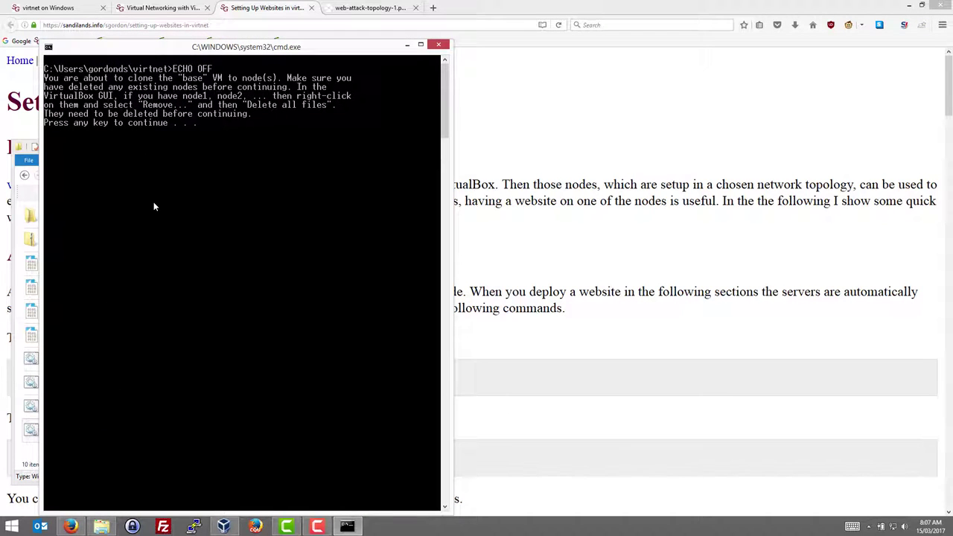
pyautogui.press('Return')
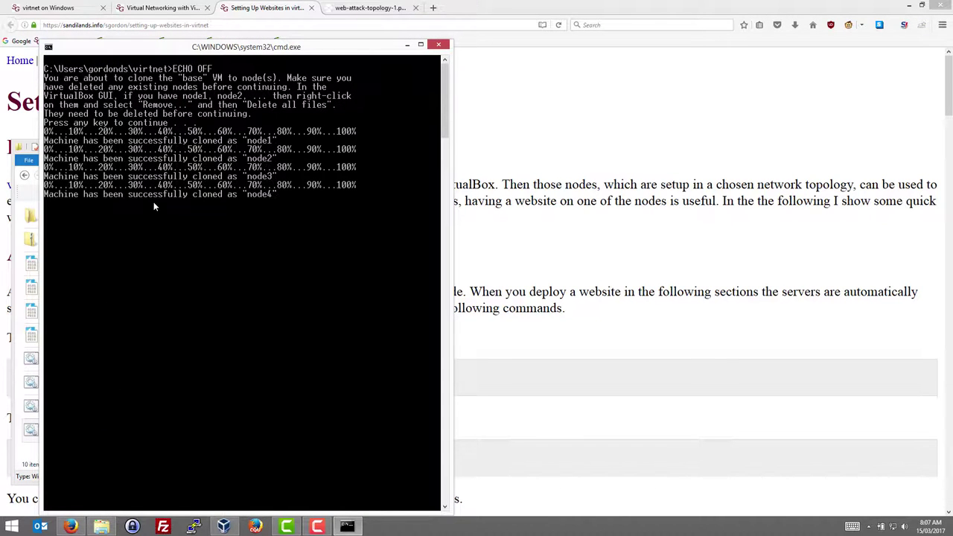
pyautogui.click(223, 526)
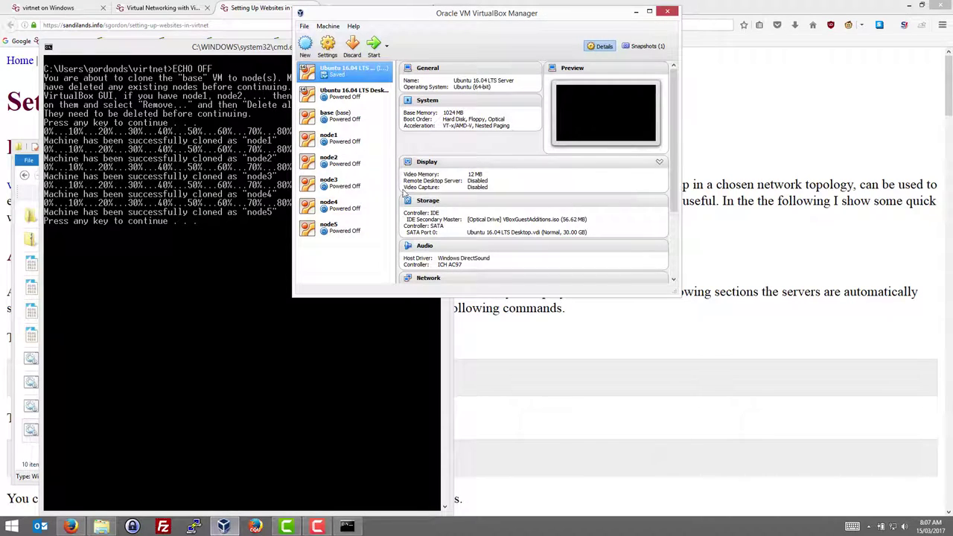
pyautogui.click(196, 280)
pyautogui.press('Return')
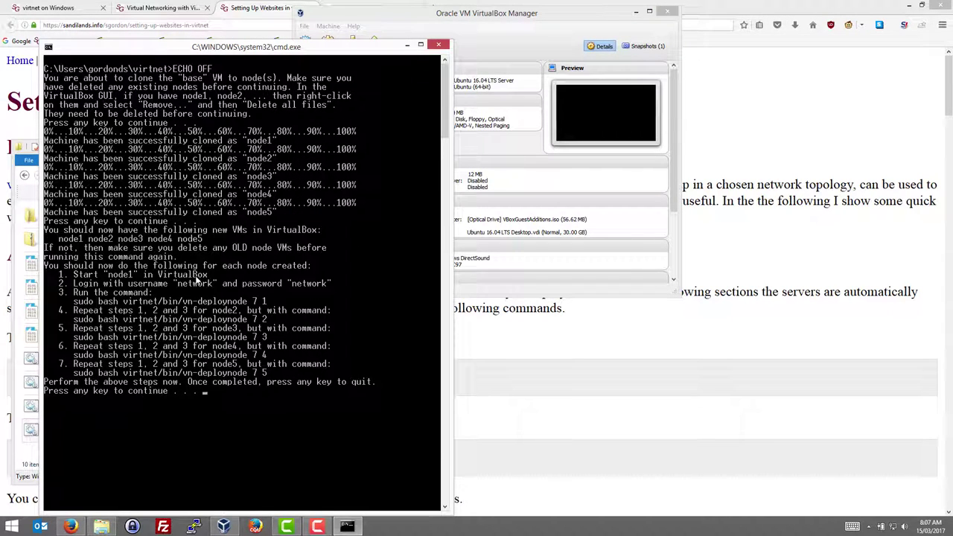
# Normal-start node1 and node2 from VirtualBox Manager
pyautogui.click(343, 30)
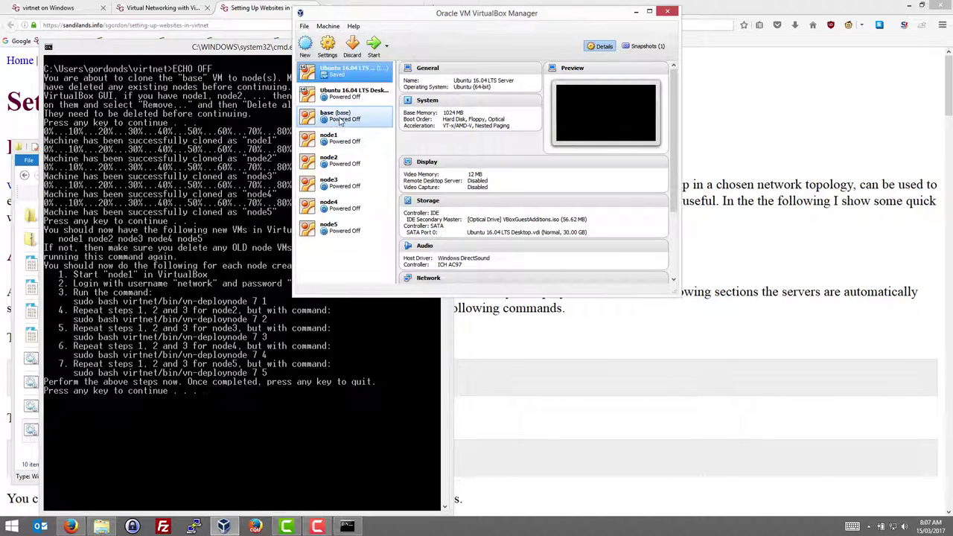
pyautogui.click(335, 137)
pyautogui.rightClick(339, 141)
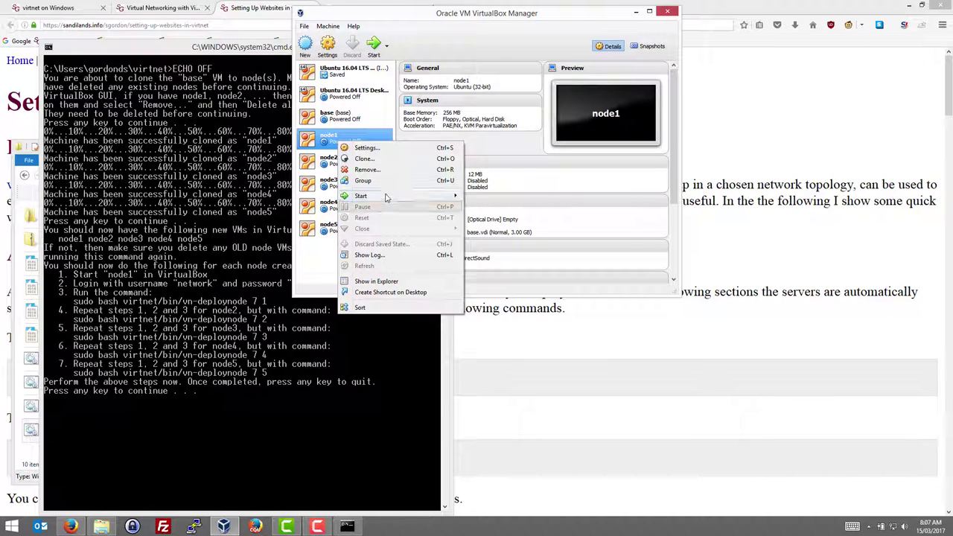
pyautogui.moveTo(387, 196)
pyautogui.click(488, 196)
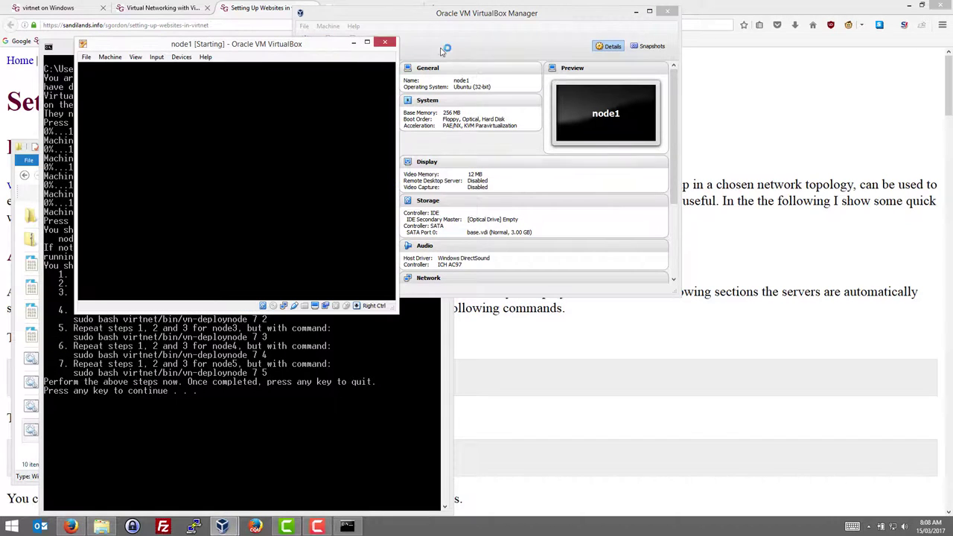
pyautogui.click(423, 22)
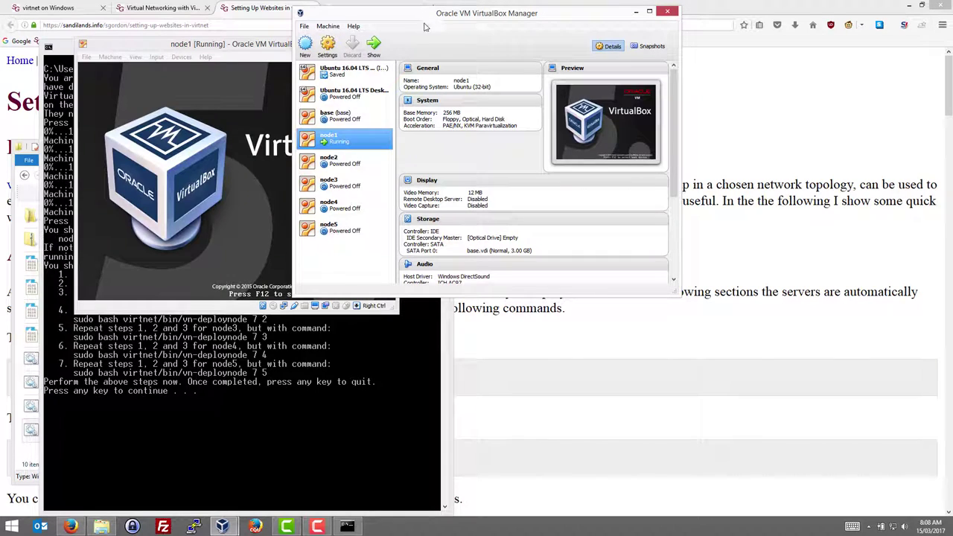
pyautogui.click(359, 163)
pyautogui.rightClick(359, 163)
pyautogui.moveTo(447, 215)
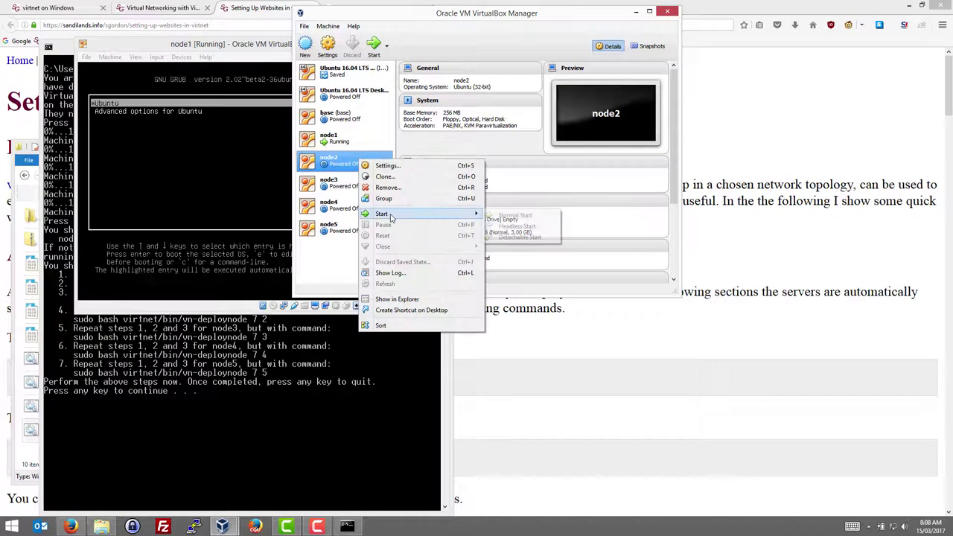
pyautogui.click(514, 216)
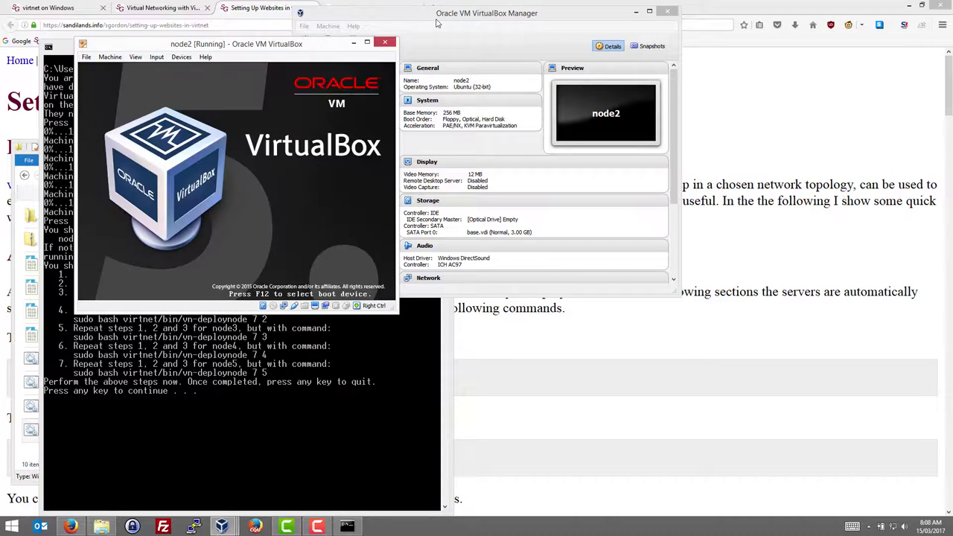
# Normal-start node3 and node4 from VirtualBox Manager
pyautogui.click(344, 183)
pyautogui.rightClick(347, 191)
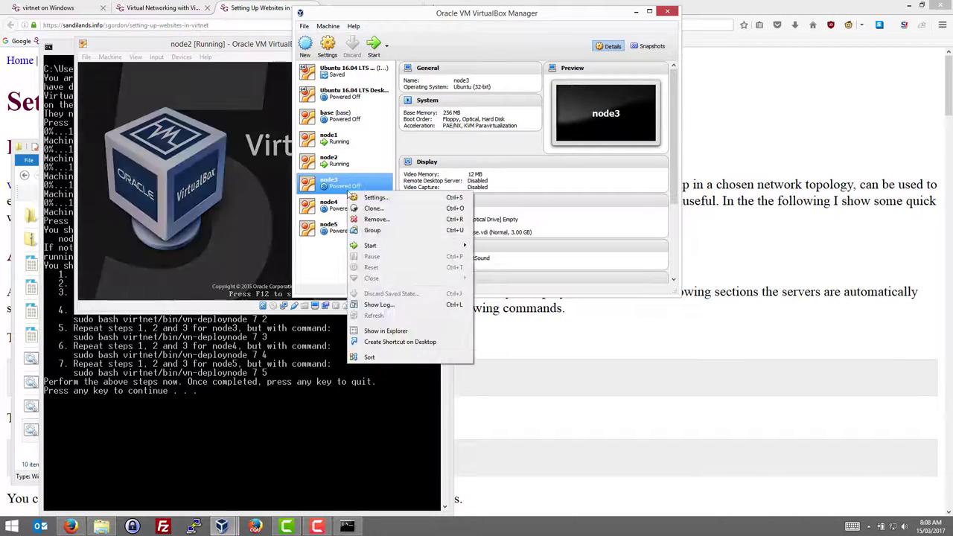
pyautogui.moveTo(440, 245)
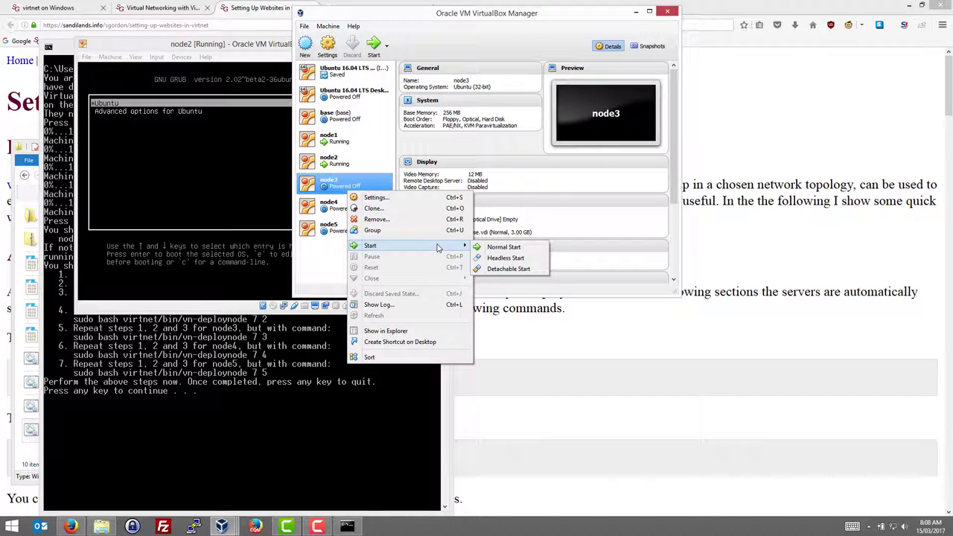
pyautogui.click(502, 247)
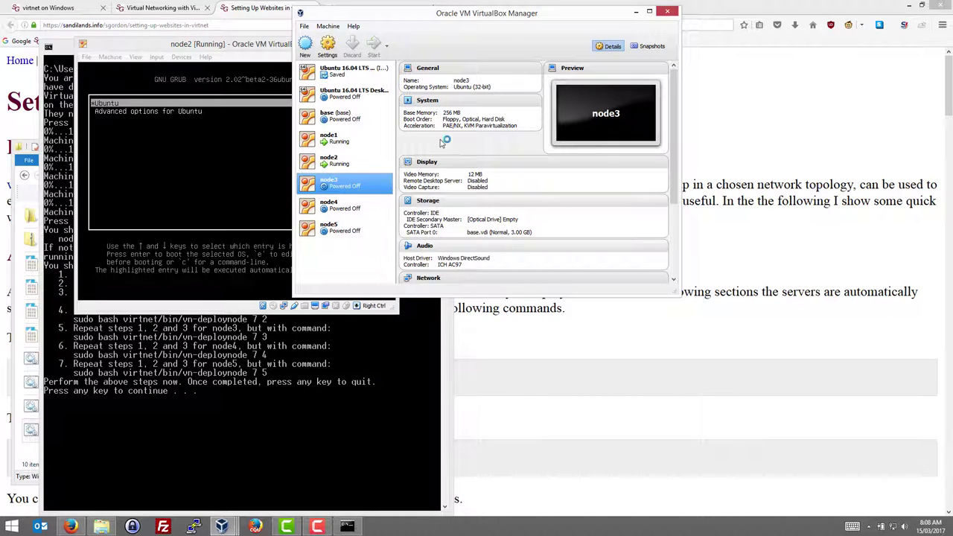
pyautogui.click(355, 205)
pyautogui.rightClick(350, 206)
pyautogui.moveTo(406, 260)
pyautogui.click(514, 261)
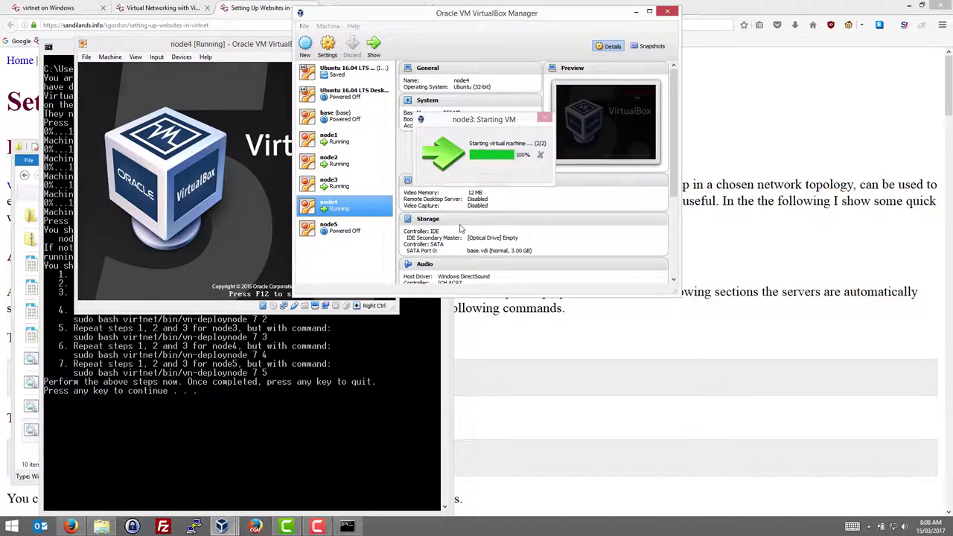
# Normal-start node5, then return to the script's setup instructions
pyautogui.click(332, 229)
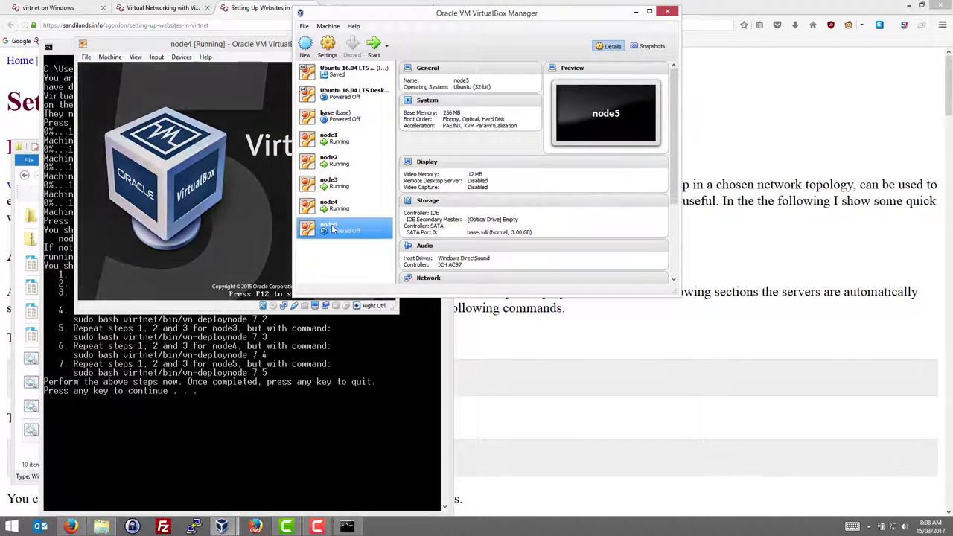
pyautogui.rightClick(332, 229)
pyautogui.moveTo(376, 279)
pyautogui.click(481, 283)
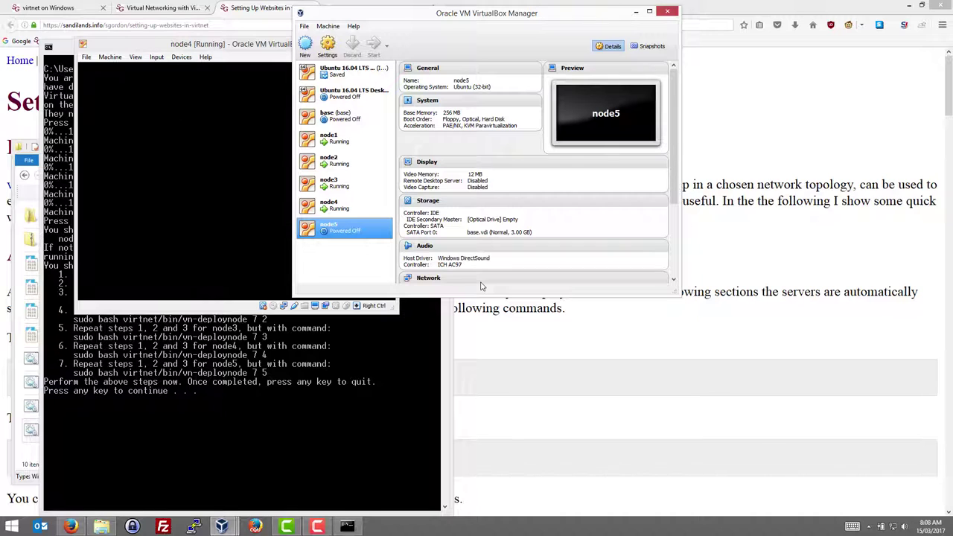
pyautogui.click(261, 422)
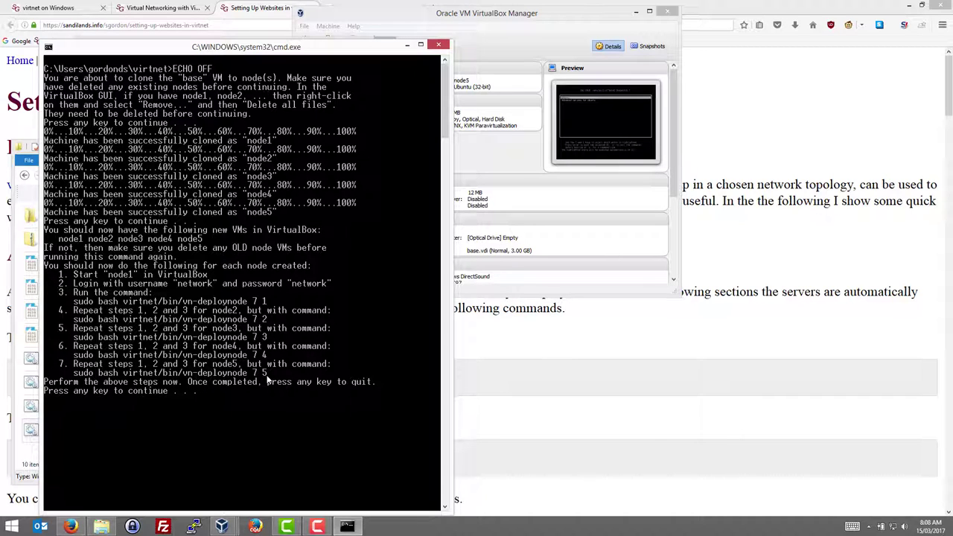
# Bring the Firefox 'Setting Up Websites in virtnet' guide back to the front
pyautogui.click(528, 339)
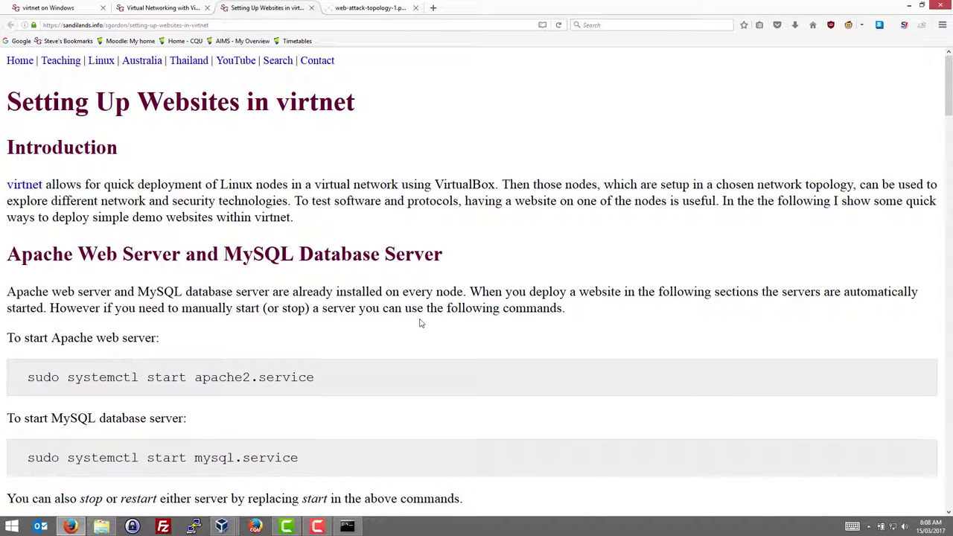
# Scroll the guide down to the Deploy MyUni Website section
pyautogui.scroll(-5, 411, 309)
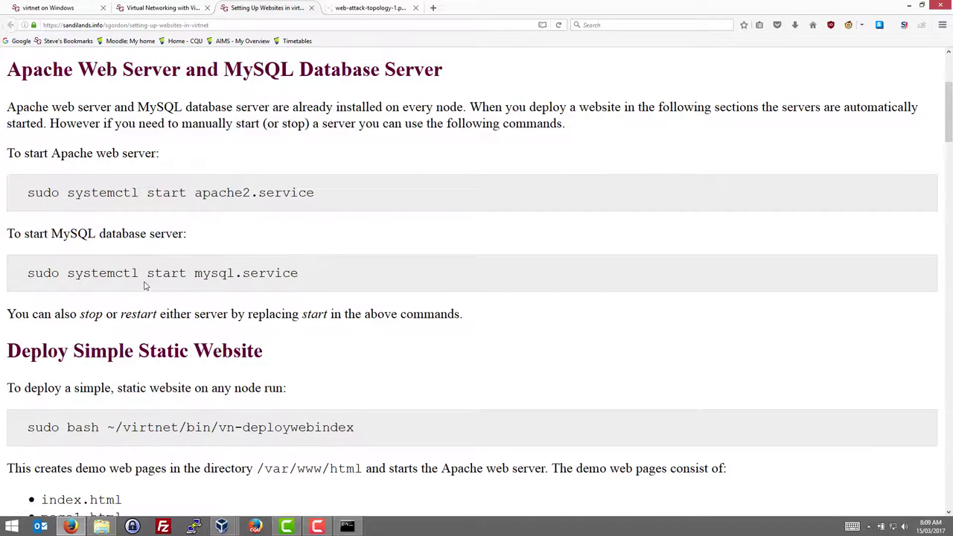
pyautogui.scroll(-4, 148, 283)
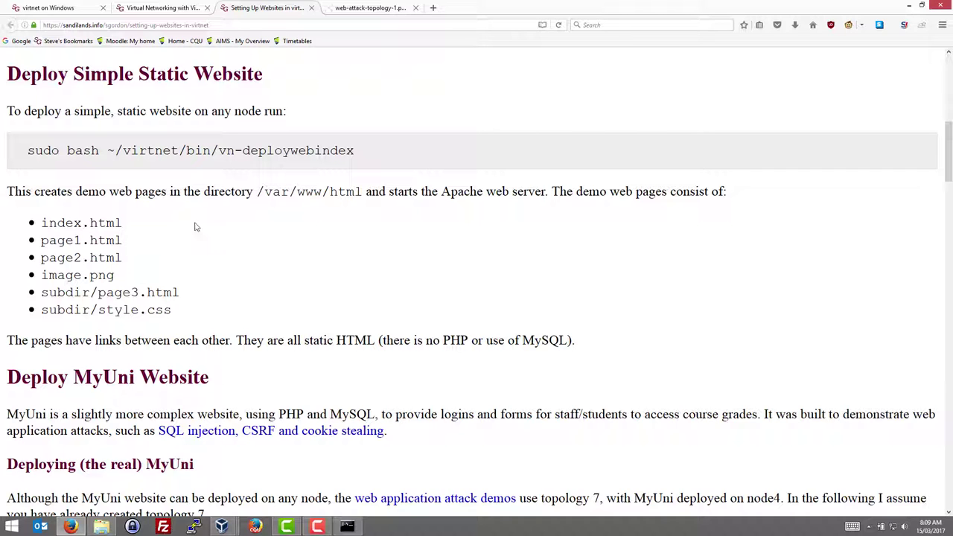
pyautogui.scroll(-1, 256, 227)
pyautogui.scroll(-5, 257, 227)
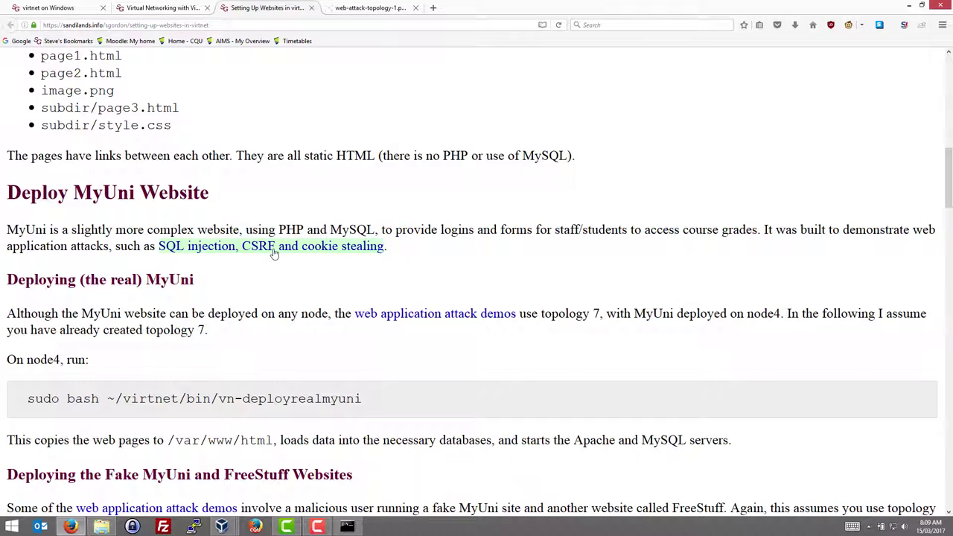
pyautogui.scroll(-2, 264, 239)
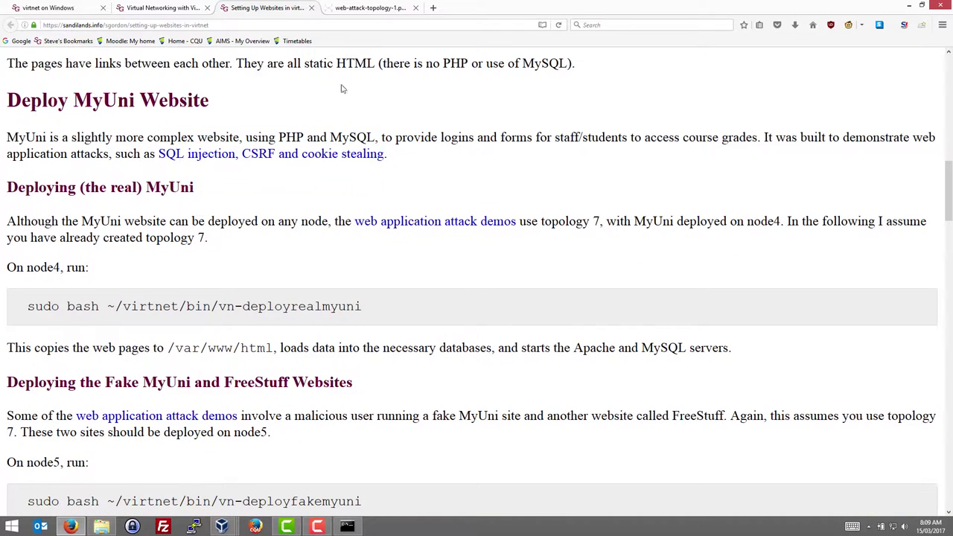
pyautogui.click(370, 9)
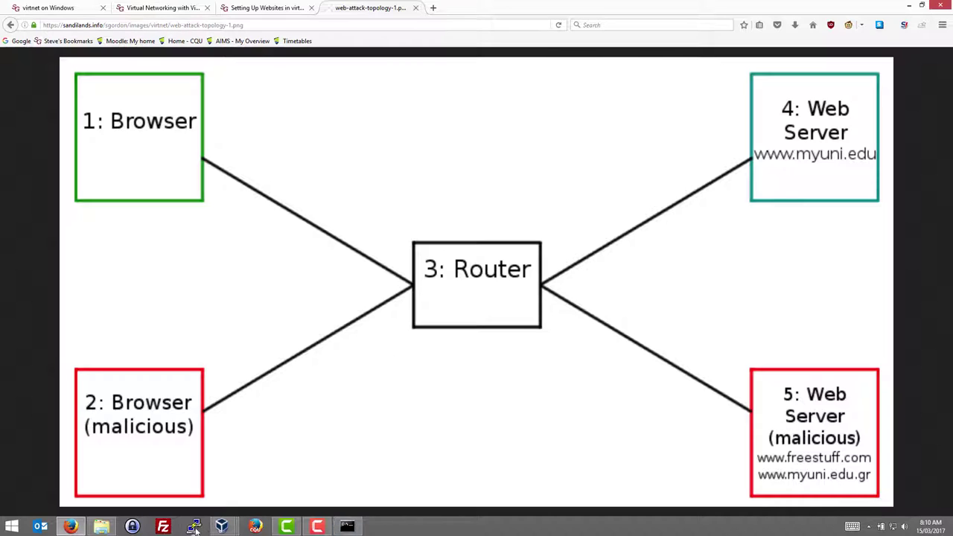
pyautogui.moveTo(311, 530)
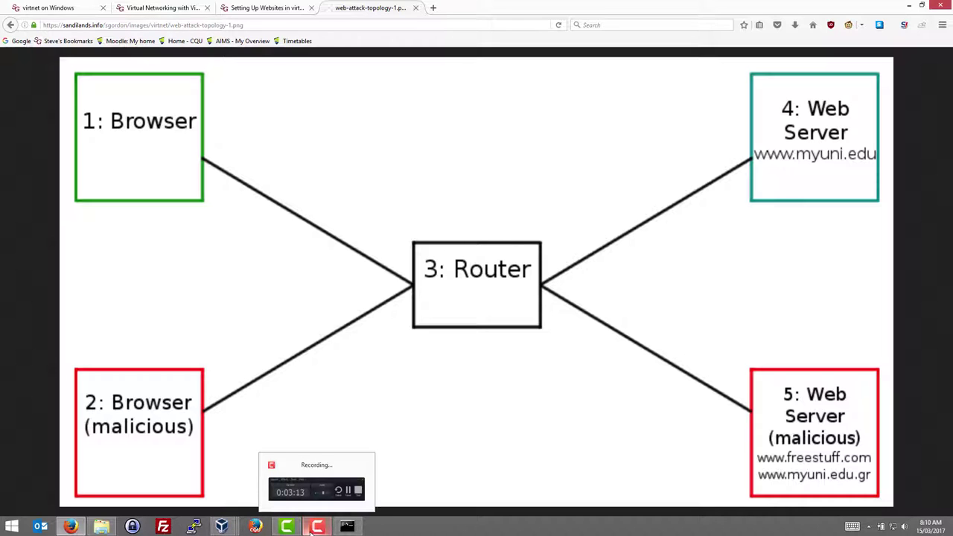
pyautogui.moveTo(221, 528)
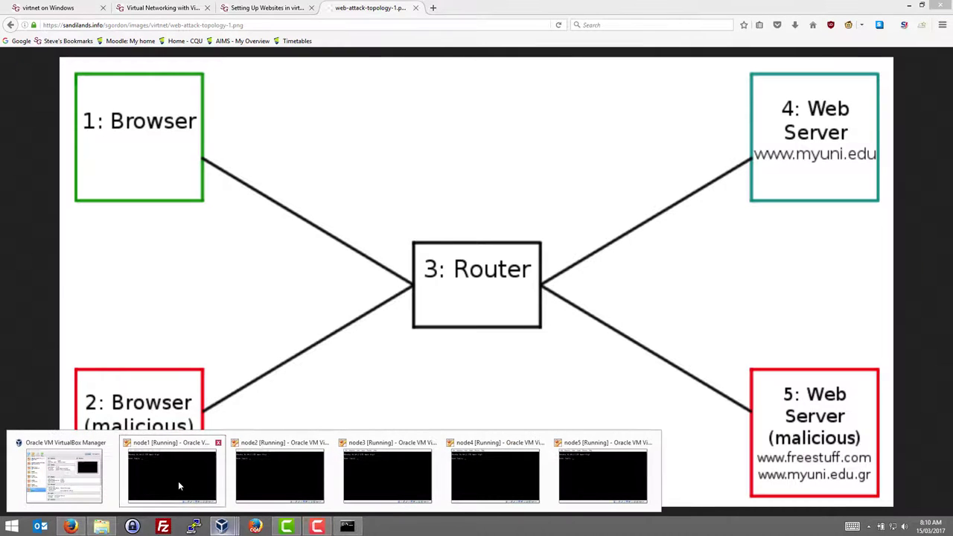
# Log into node1, run 'sudo bash virtnet/bin/vn-deploynode 7 1', then 'sudo reboot'
pyautogui.click(191, 483)
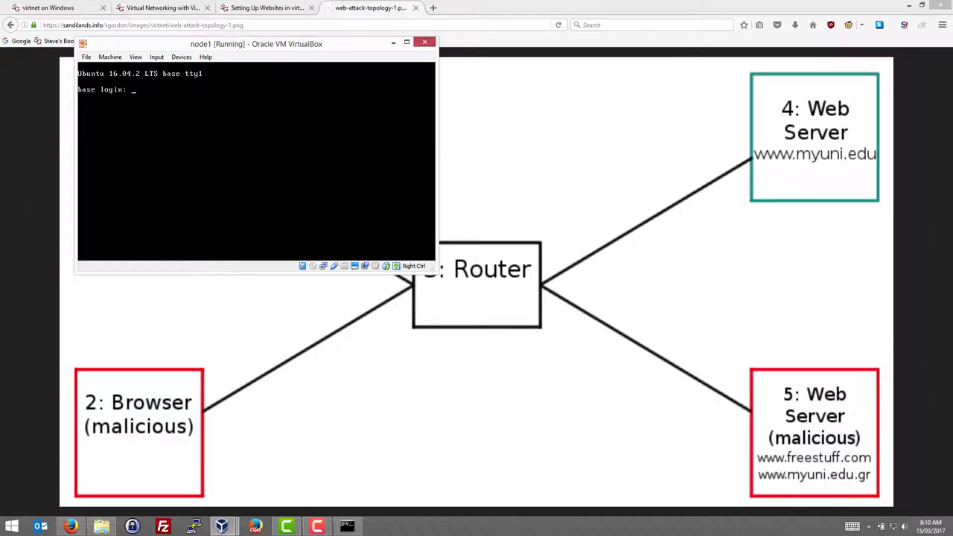
pyautogui.write('network')
pyautogui.press('Return')
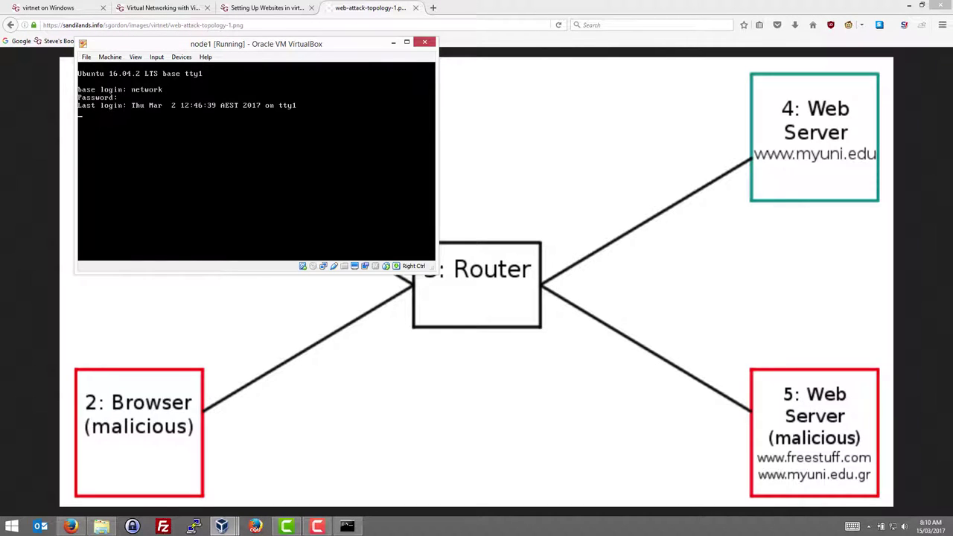
pyautogui.write('sudo bash')
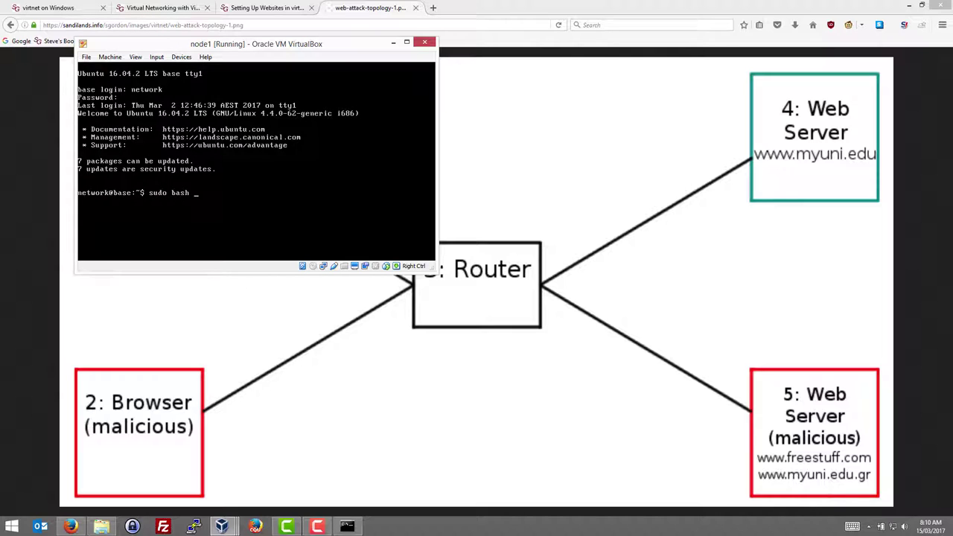
pyautogui.write(' virtnet/bin/vn-deploynode 7 1')
pyautogui.press('Return')
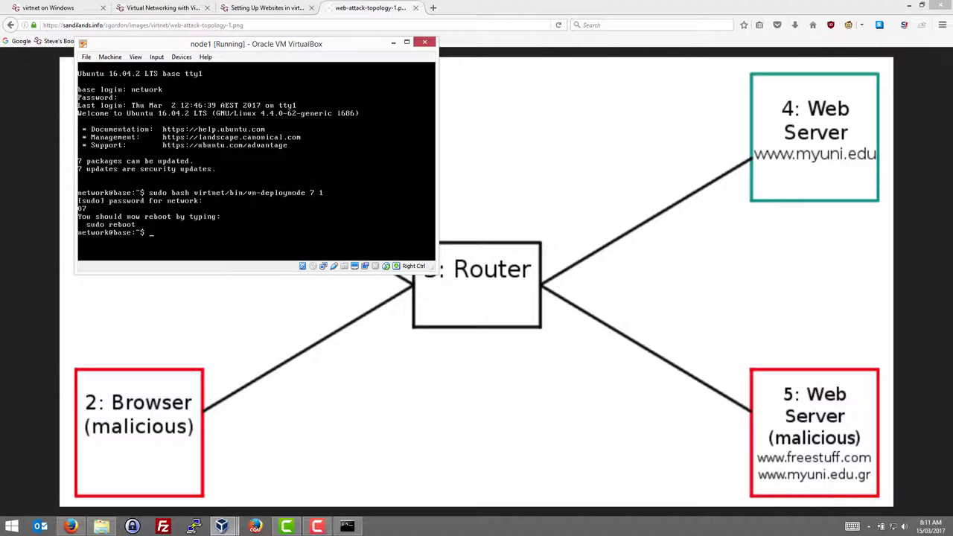
pyautogui.write('sudo reboot')
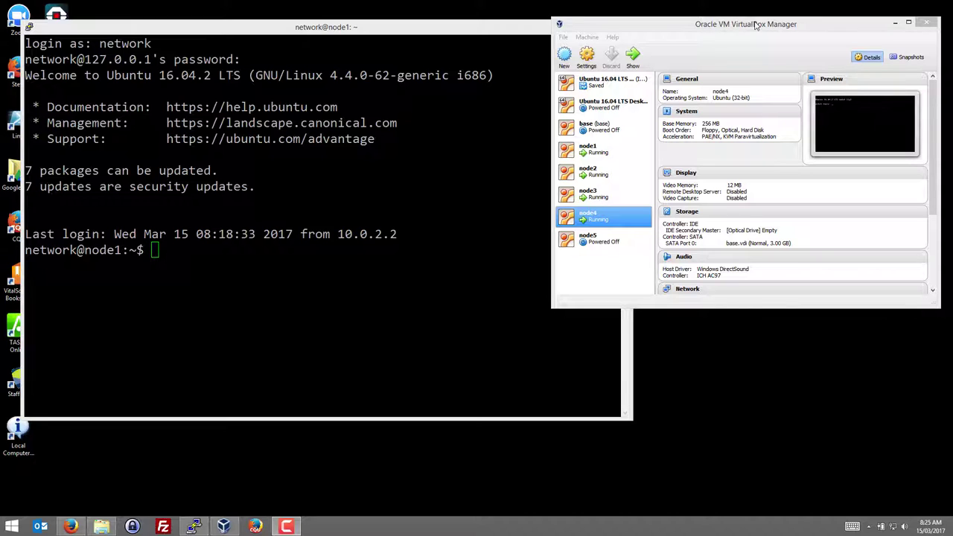
# Start node5 with Headless Start in VirtualBox Manager
pyautogui.click(597, 242)
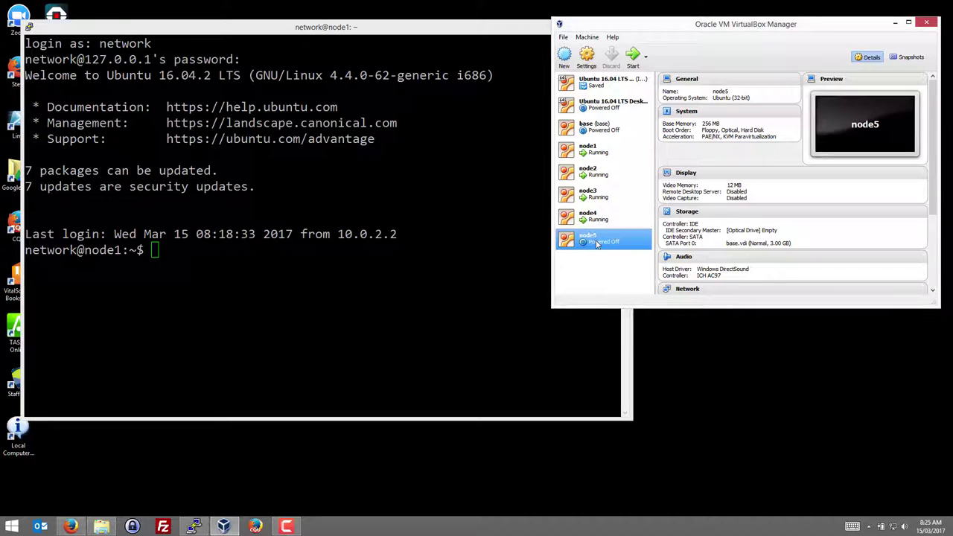
pyautogui.rightClick(597, 242)
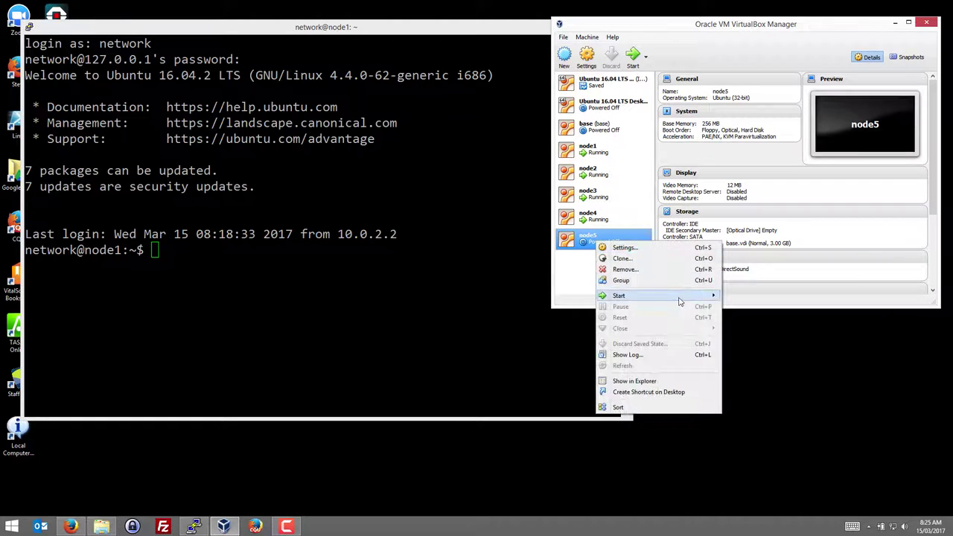
pyautogui.moveTo(693, 299)
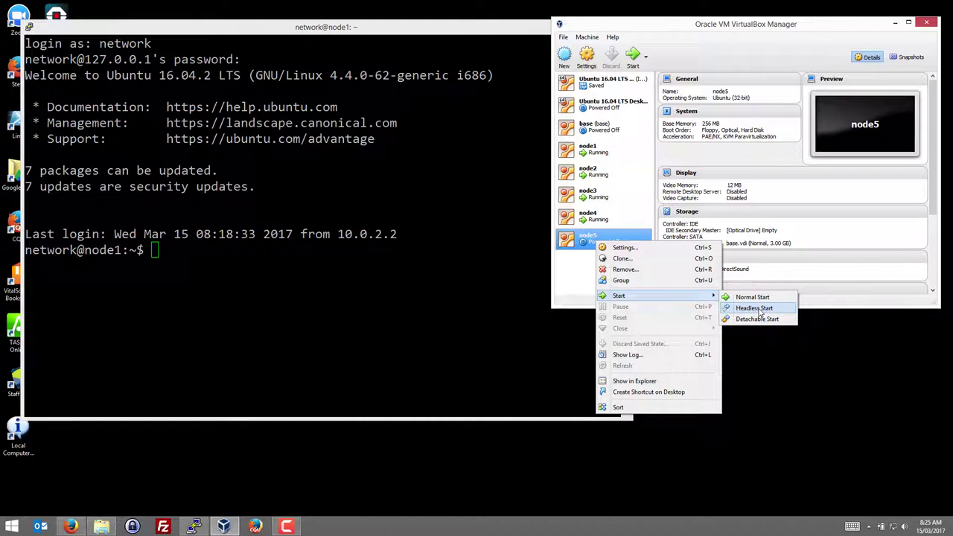
pyautogui.click(759, 309)
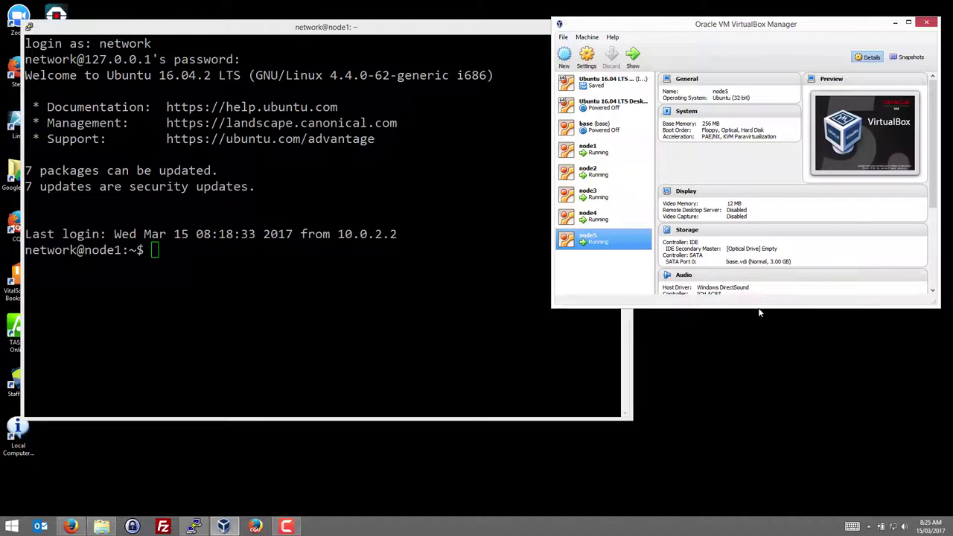
pyautogui.click(607, 217)
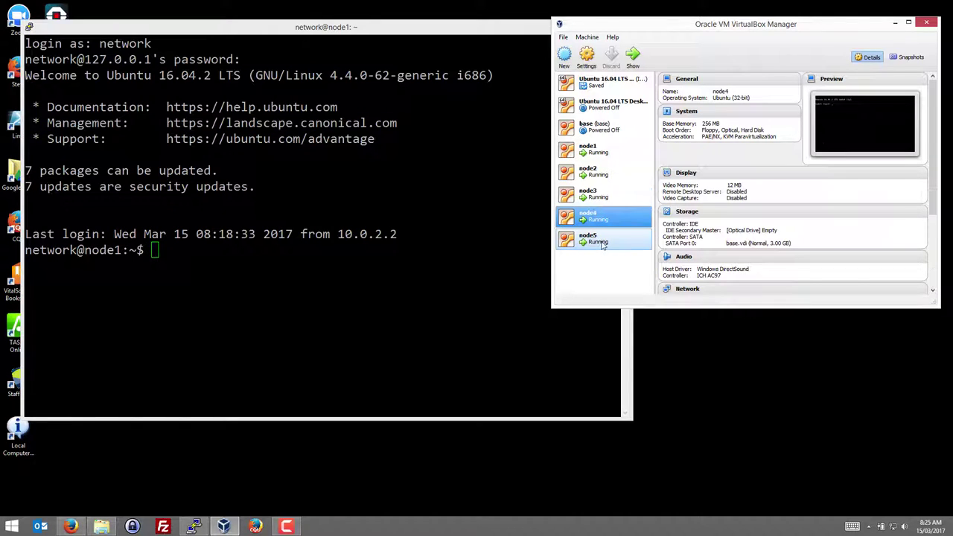
pyautogui.click(231, 30)
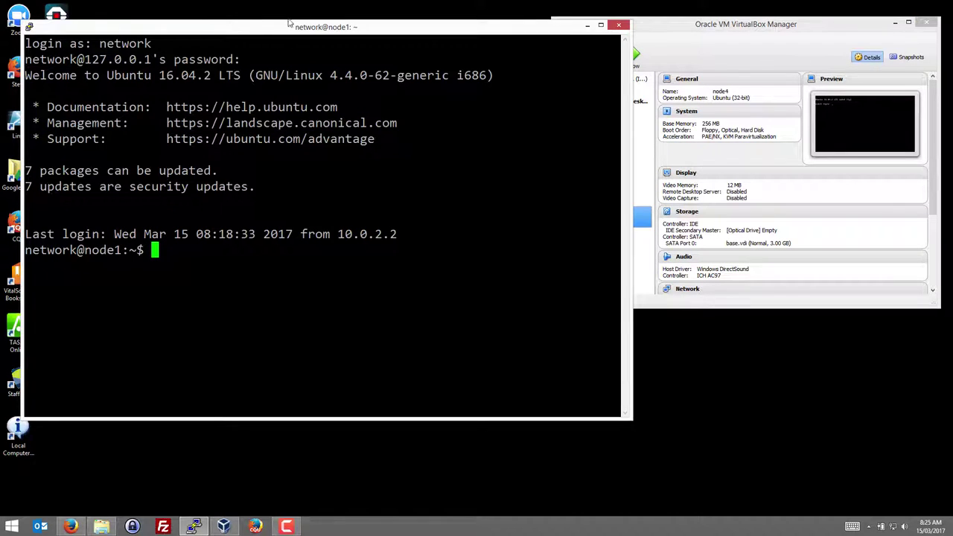
# Open a new PuTTY session to 127.0.0.1 port 2204 and log in to node4
pyautogui.rightClick(287, 26)
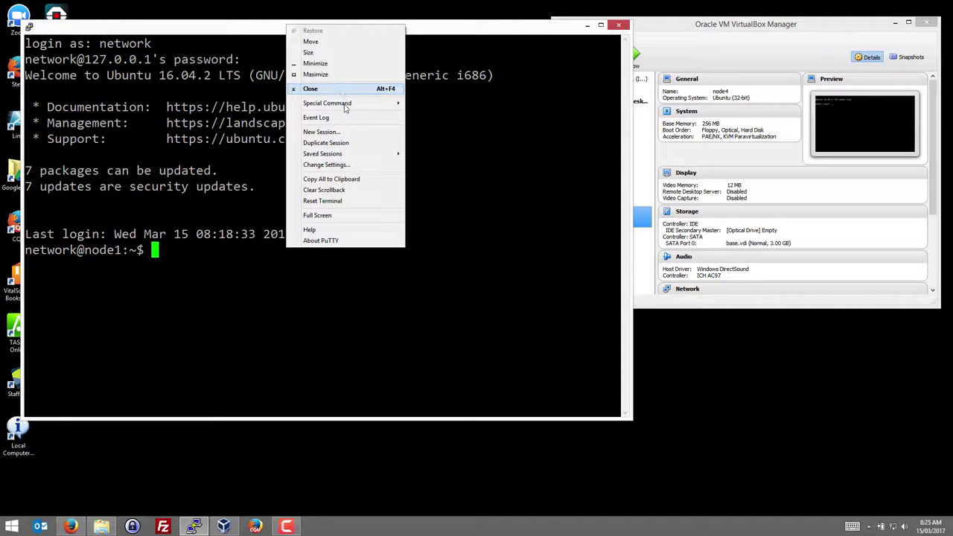
pyautogui.click(351, 133)
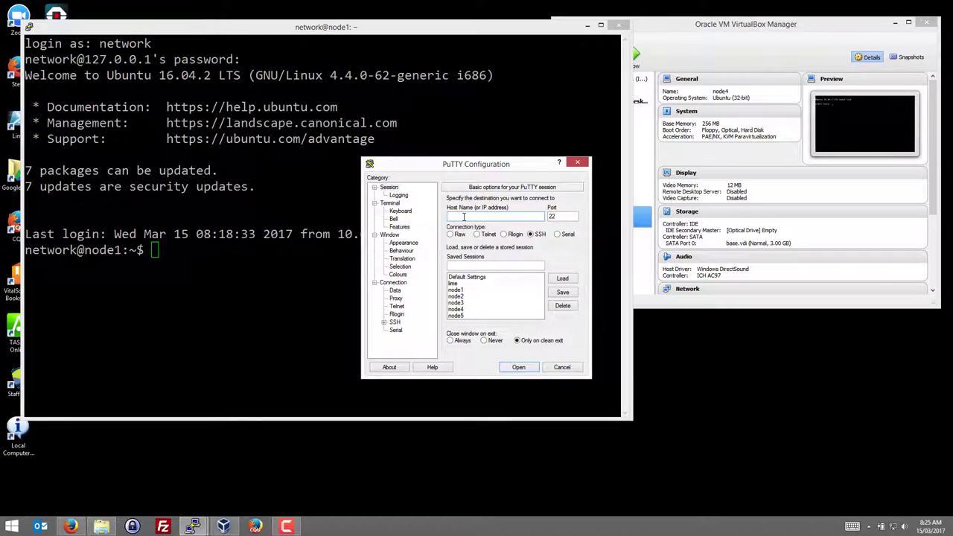
pyautogui.write('127.0.0.1')
pyautogui.press('Tab')
pyautogui.click(519, 368)
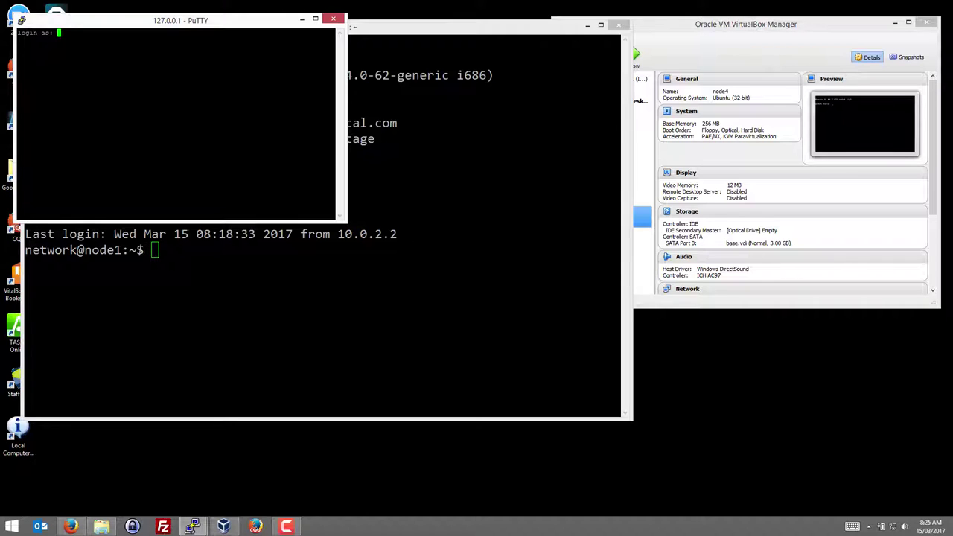
pyautogui.write('network')
pyautogui.press('Return')
pyautogui.press('Return')
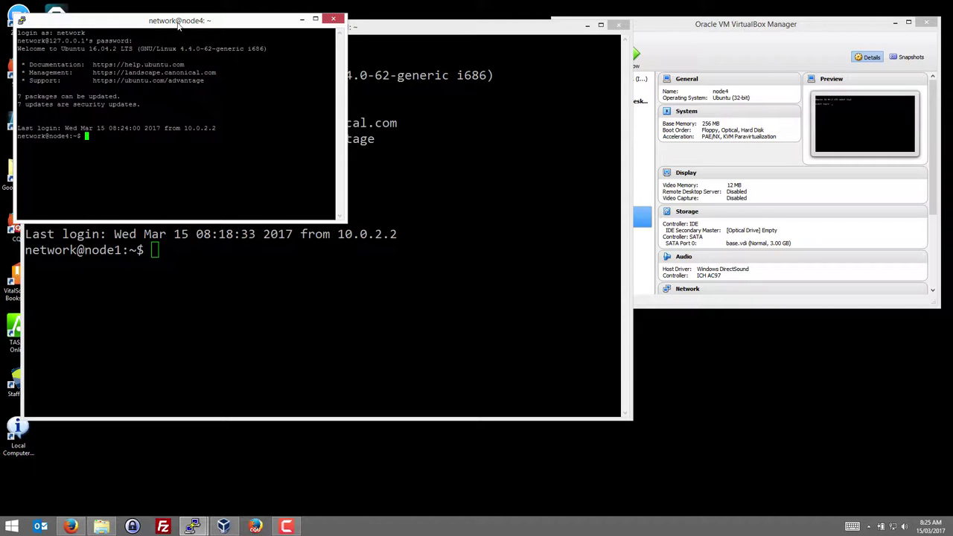
# Change the node4 terminal font to Consolas 20 and move the window aside
pyautogui.rightClick(178, 22)
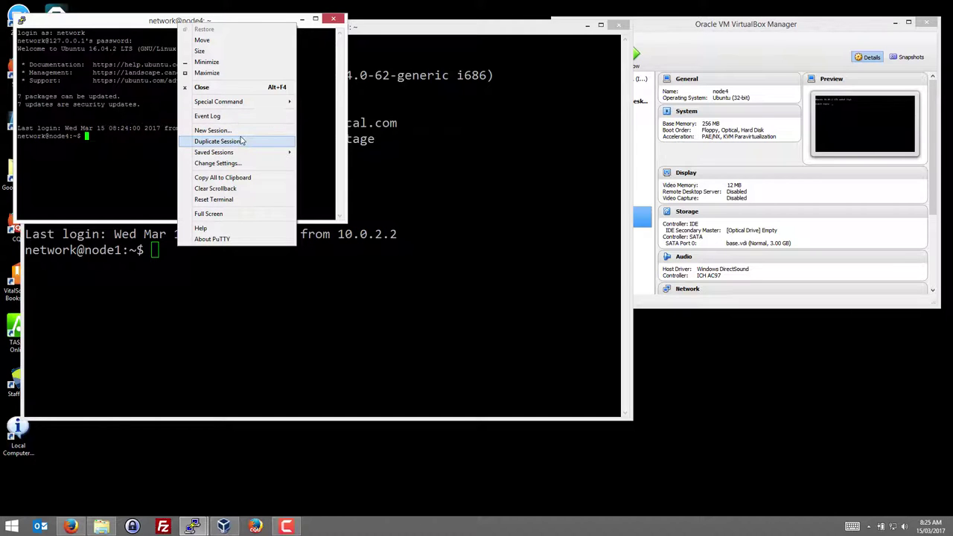
pyautogui.click(235, 163)
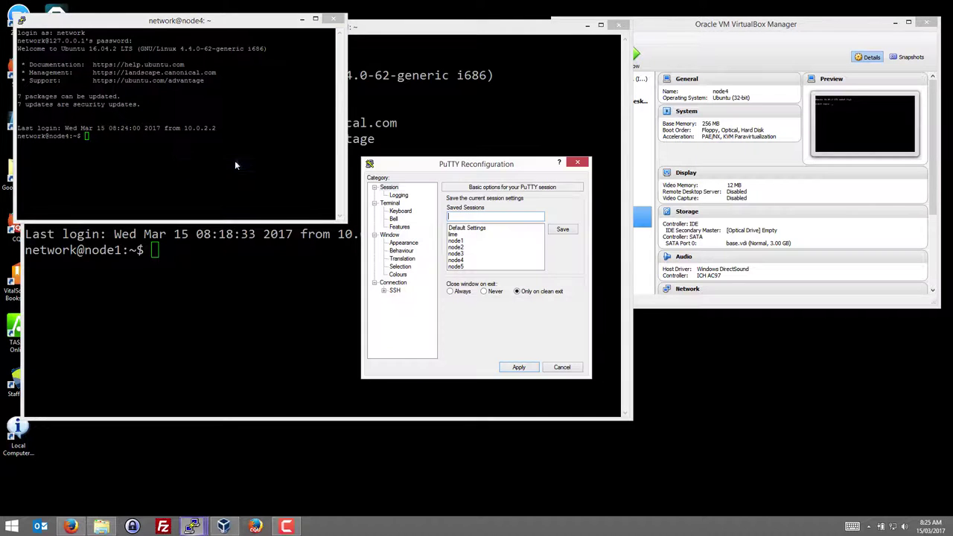
pyautogui.click(408, 244)
pyautogui.click(560, 257)
pyautogui.moveTo(465, 290); pyautogui.dragTo(464, 274)
pyautogui.click(402, 265)
pyautogui.click(556, 310)
pyautogui.click(520, 440)
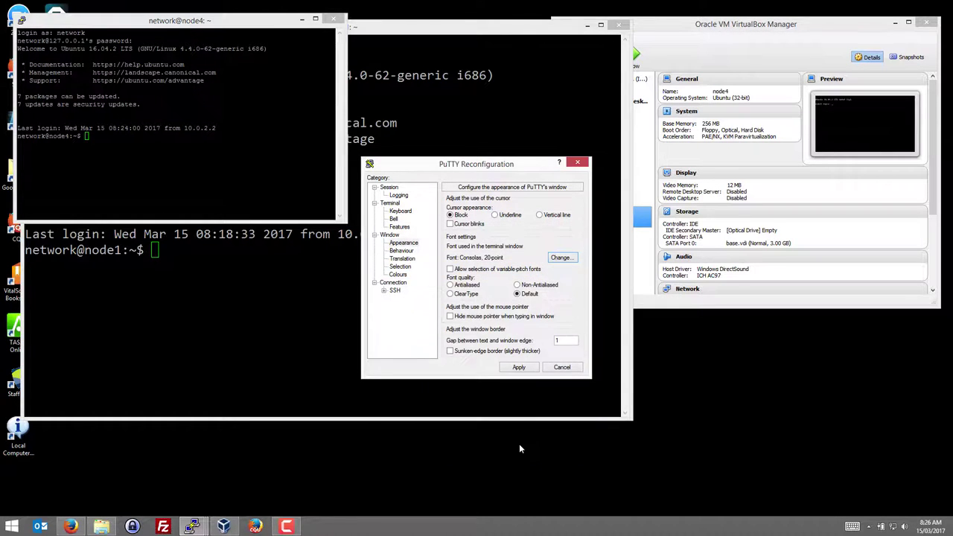
pyautogui.click(519, 367)
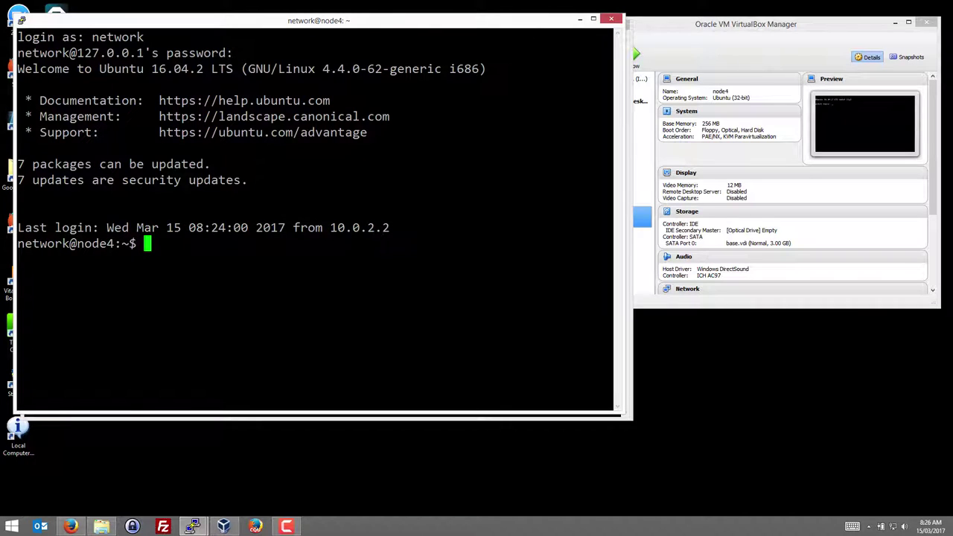
pyautogui.moveTo(363, 26); pyautogui.dragTo(613, 80)
# In the Setting Up Websites tab, select the vn-deployrealmyuni command for node4
pyautogui.click(71, 527)
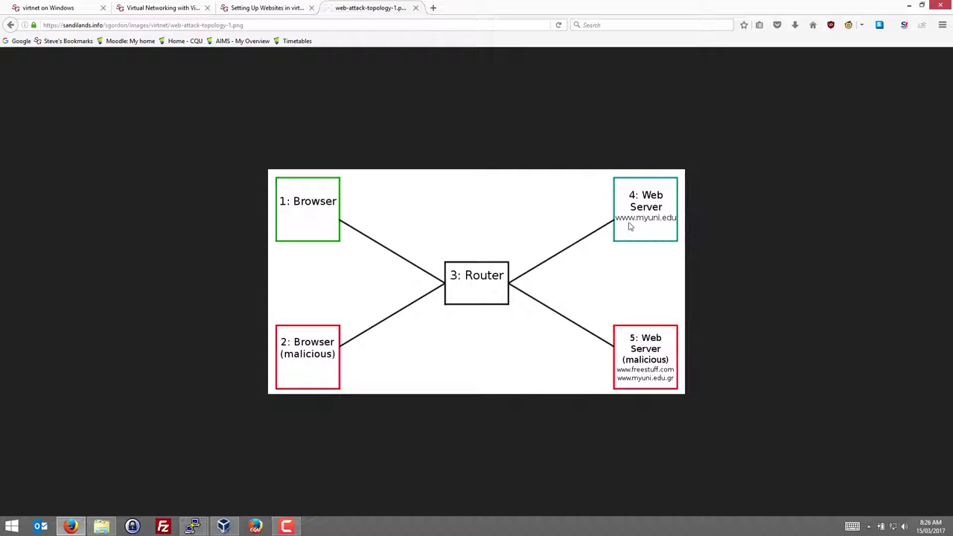
pyautogui.click(268, 8)
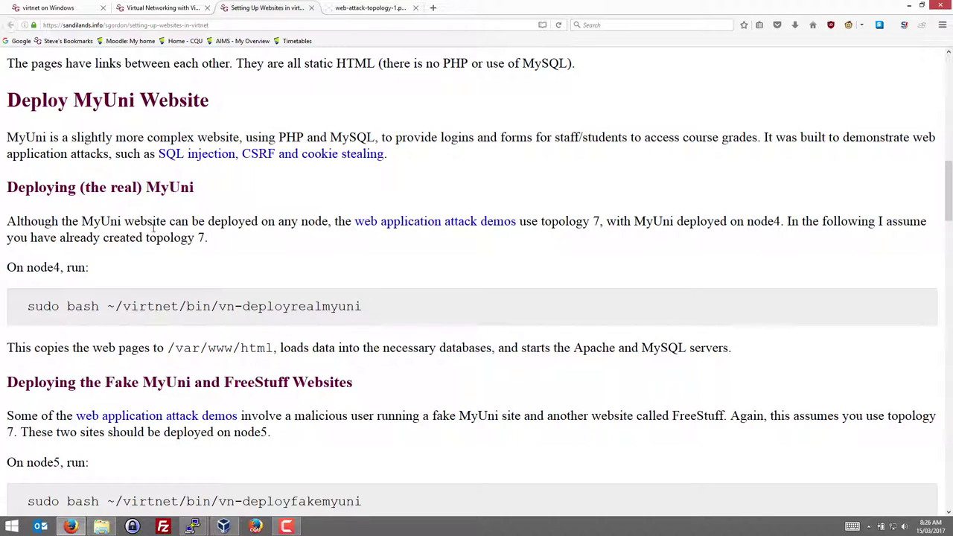
pyautogui.scroll(-1, 165, 257)
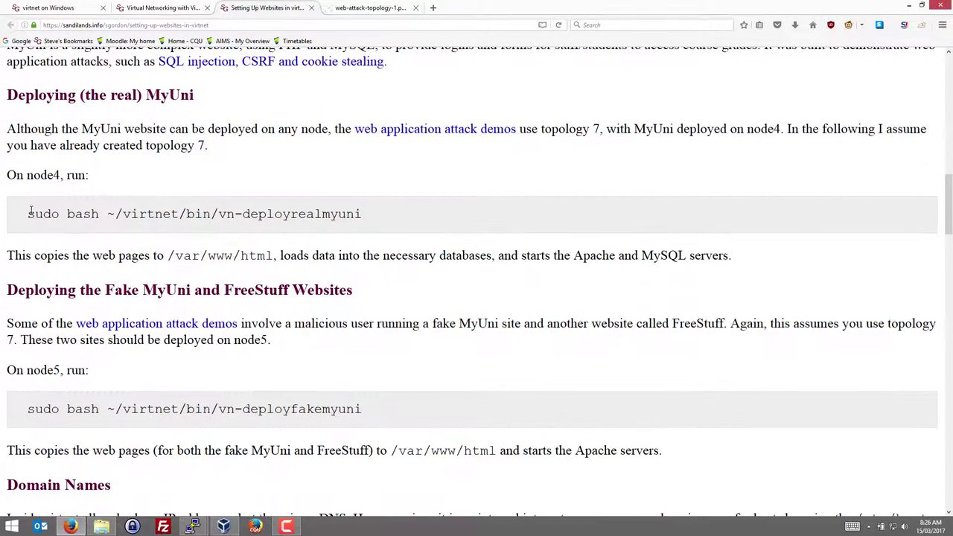
pyautogui.doubleClick(37, 176)
pyautogui.moveTo(29, 214); pyautogui.dragTo(426, 220)
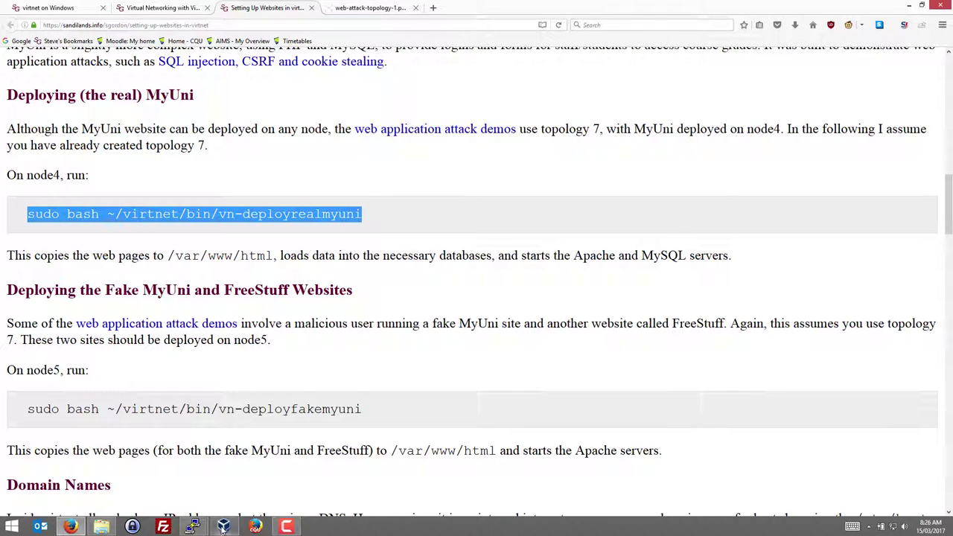
# On node4, run 'sudo bash ~/virtnet/bin/vn-deployrealmyuni', enter the sudo password and confirm with y
pyautogui.moveTo(192, 526)
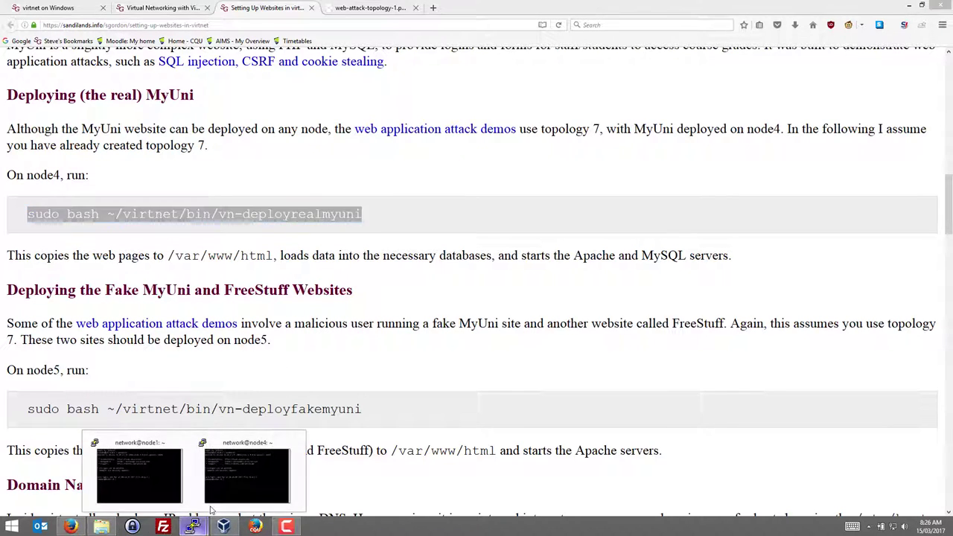
pyautogui.click(244, 473)
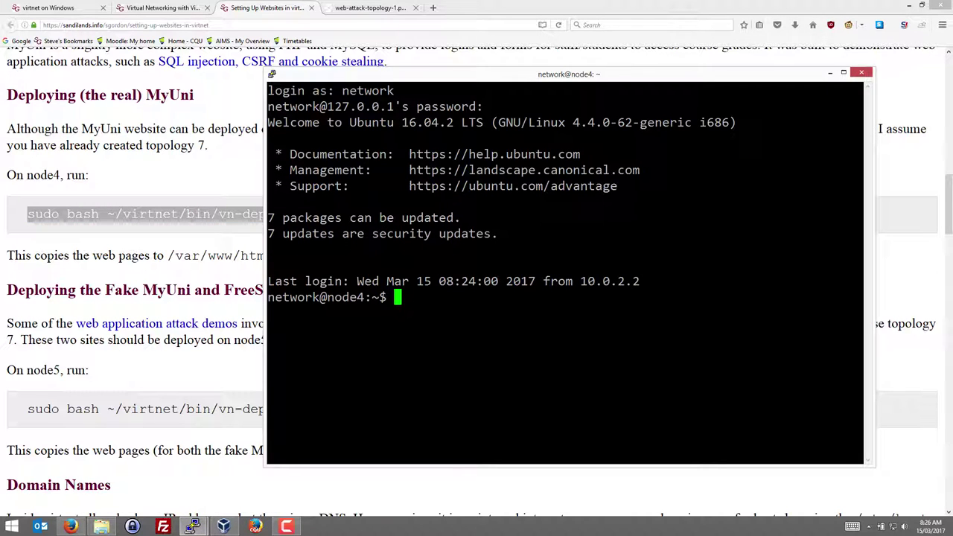
pyautogui.write('sudo bash ')
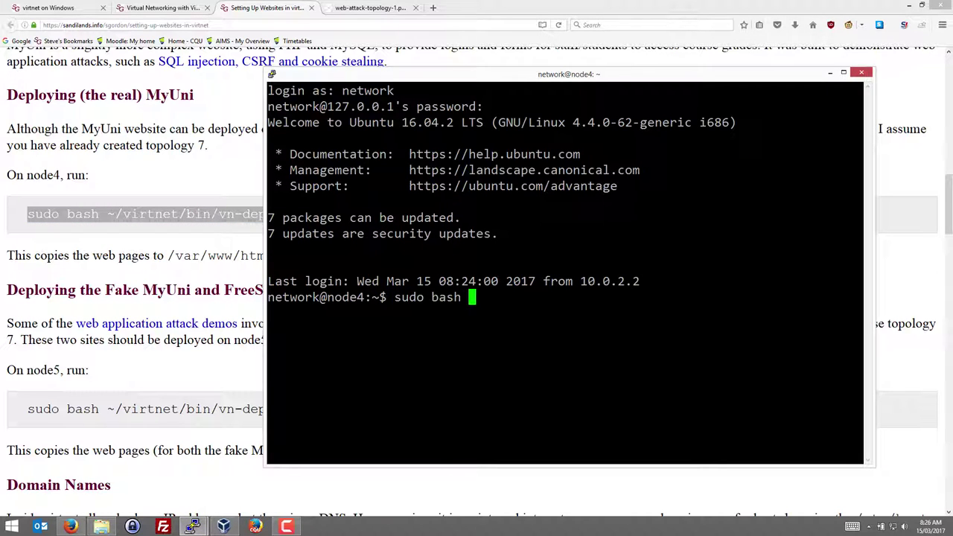
pyautogui.write('~/virtnet/')
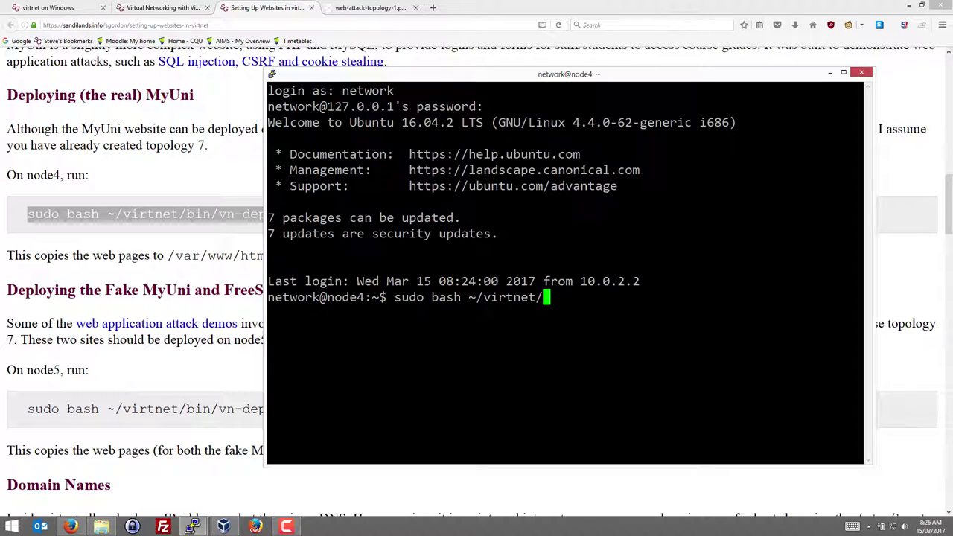
pyautogui.write('bin/')
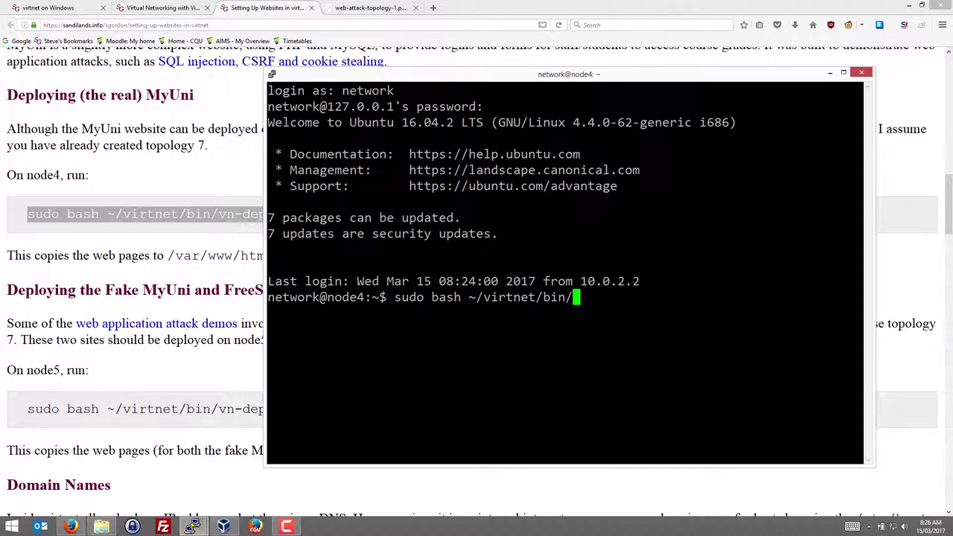
pyautogui.write('vn-deployre')
pyautogui.press('Tab')
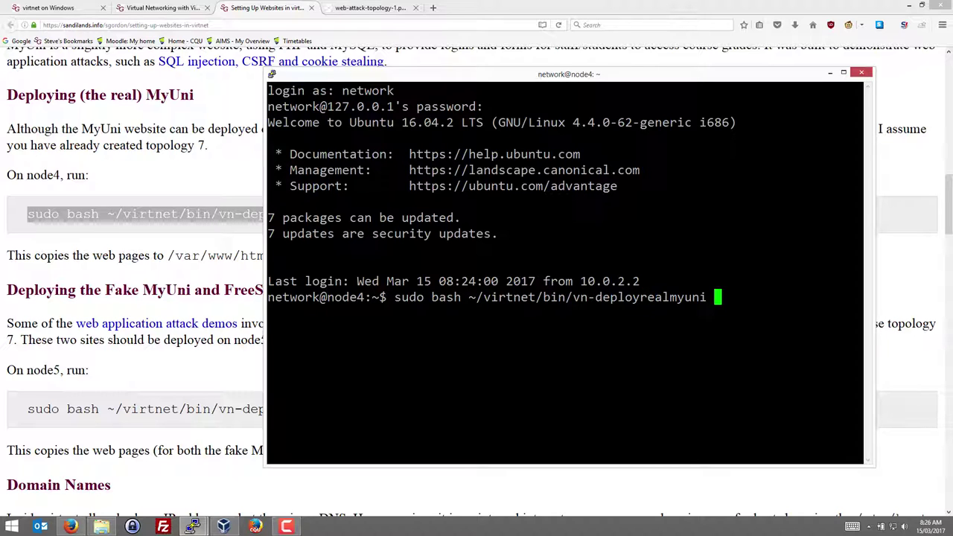
pyautogui.press('Return')
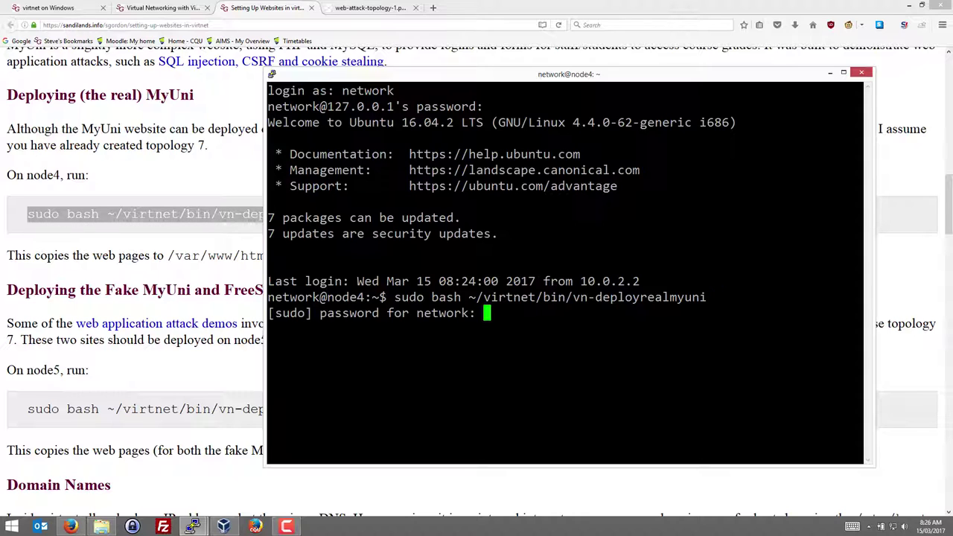
pyautogui.press('Return')
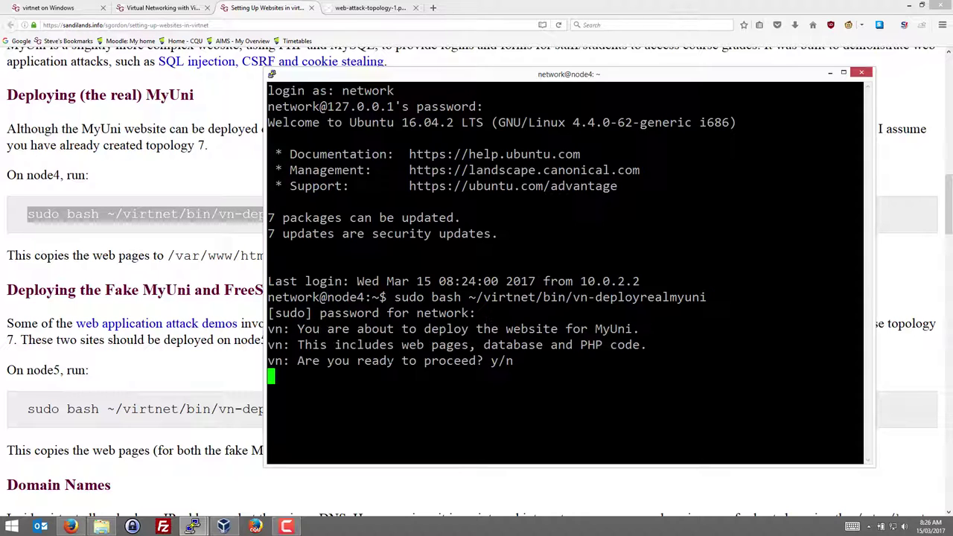
pyautogui.write('y')
pyautogui.press('Return')
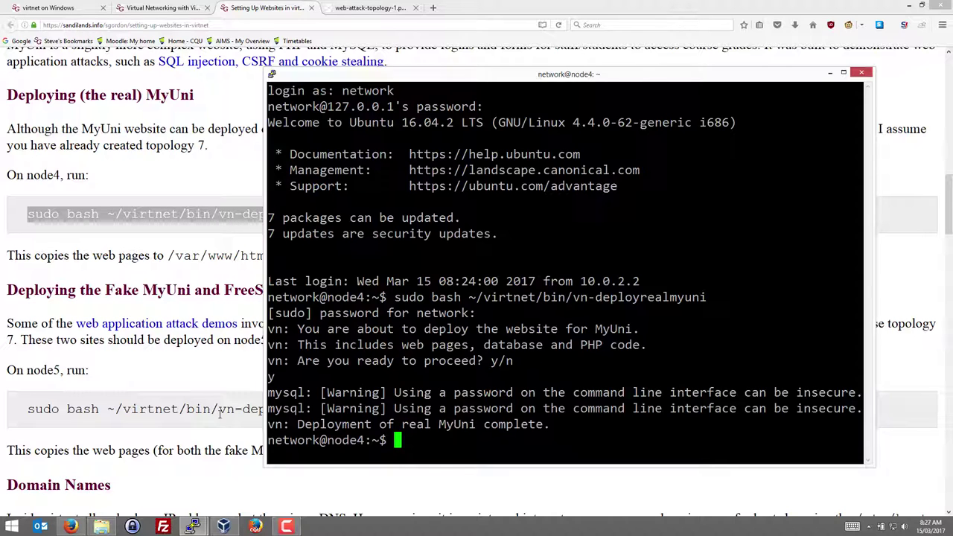
pyautogui.moveTo(192, 526)
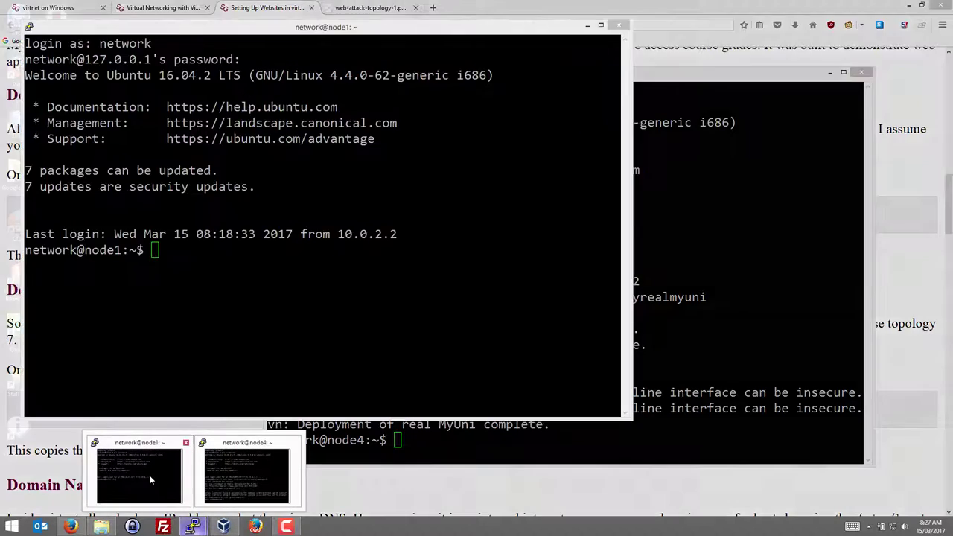
pyautogui.click(149, 475)
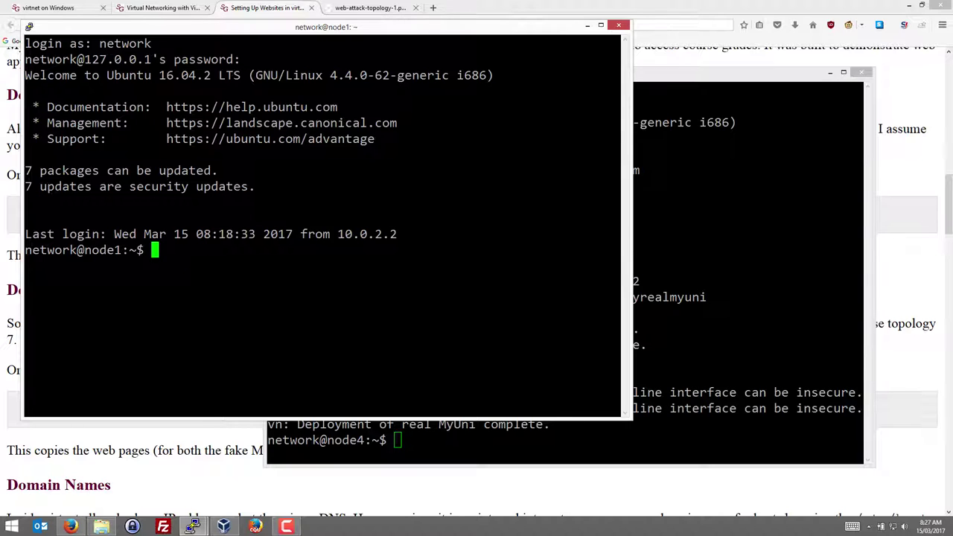
pyautogui.write('lynx http:')
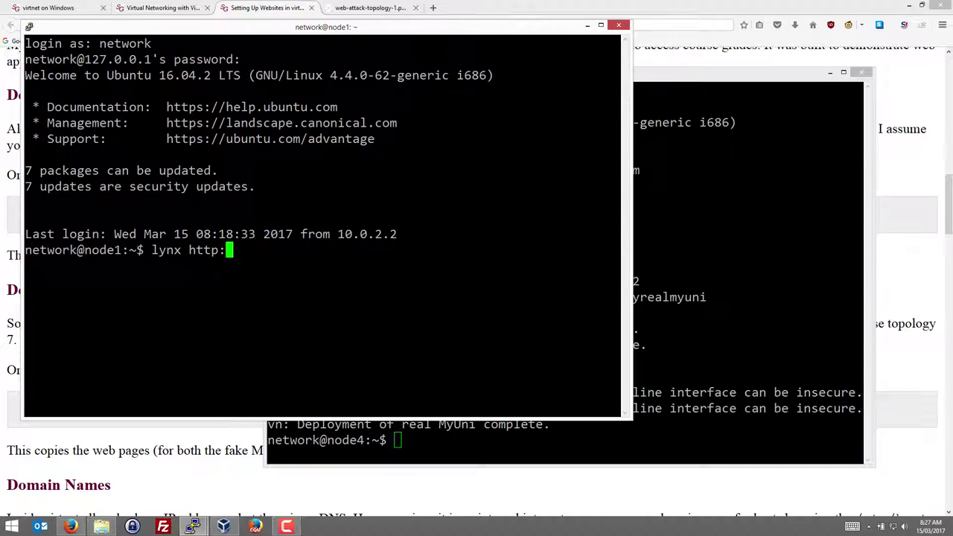
pyautogui.write('//www.')
pyautogui.click(188, 444)
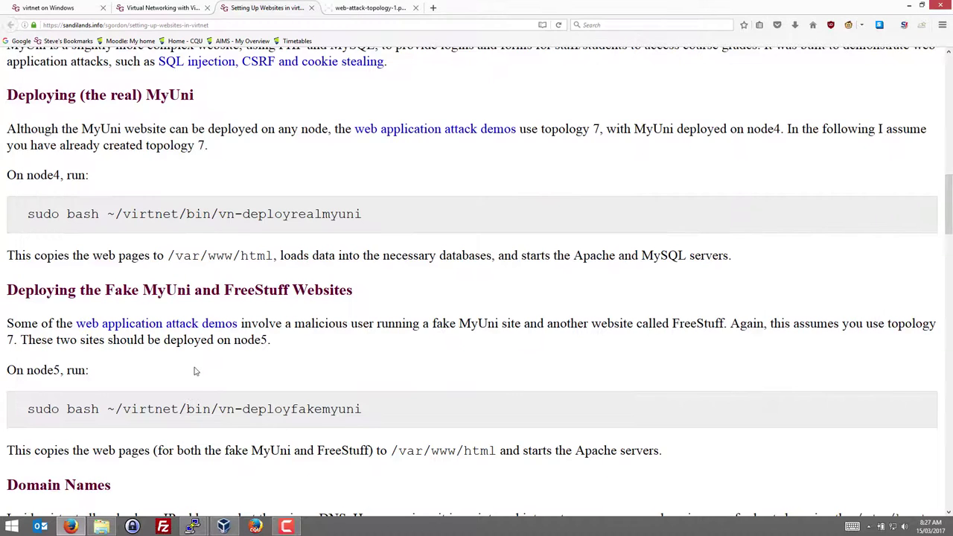
pyautogui.scroll(-4, 200, 350)
pyautogui.scroll(-4, 203, 320)
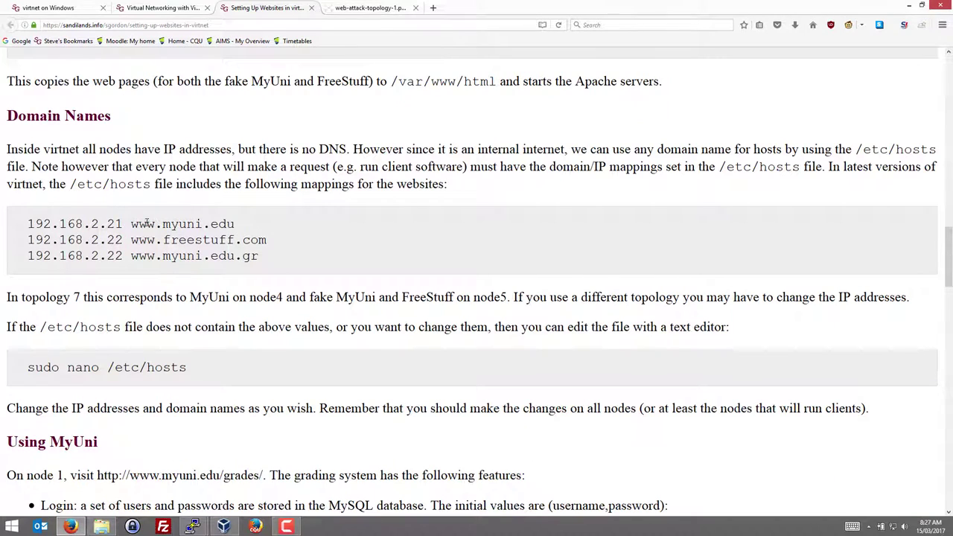
pyautogui.moveTo(132, 224); pyautogui.dragTo(256, 228)
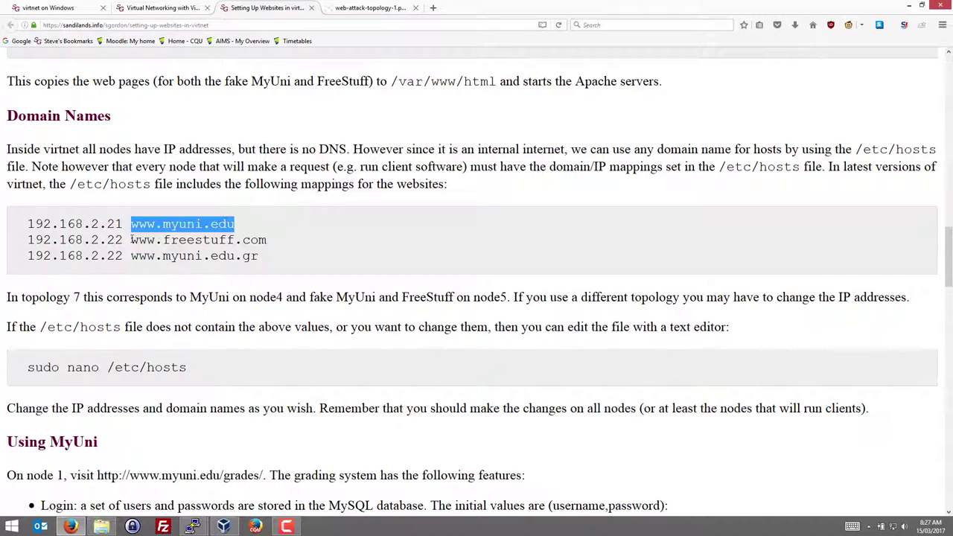
pyautogui.moveTo(132, 240); pyautogui.dragTo(279, 243)
pyautogui.doubleClick(222, 256)
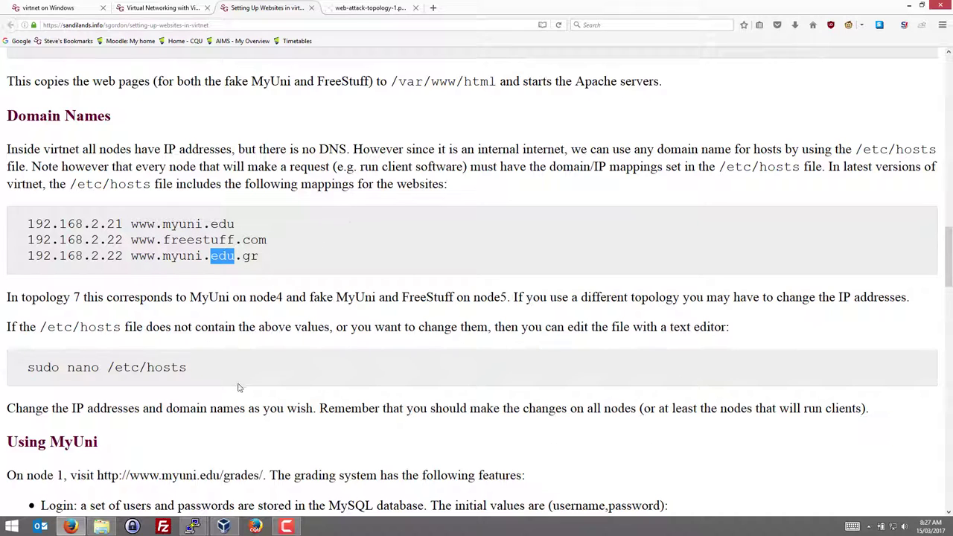
pyautogui.click(192, 527)
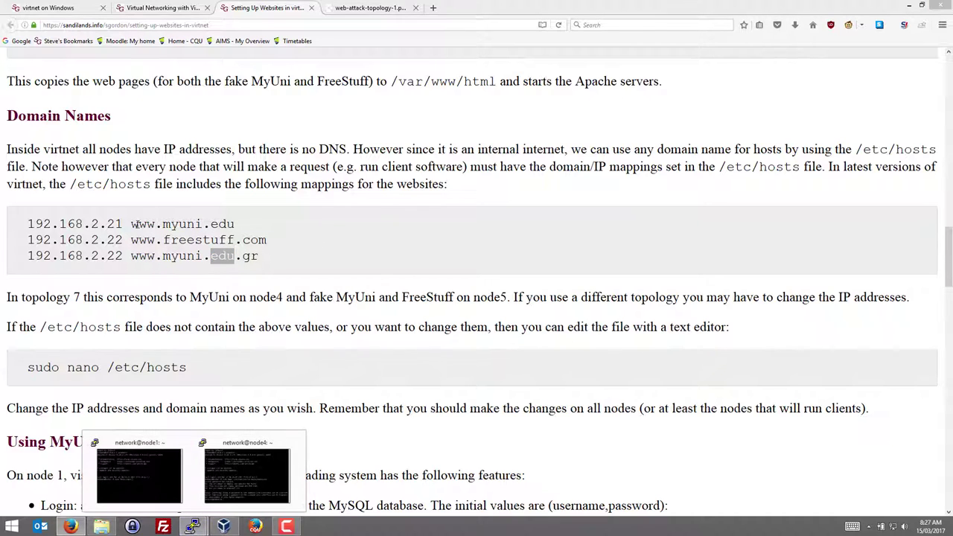
pyautogui.click(73, 186)
pyautogui.moveTo(73, 185); pyautogui.dragTo(147, 183)
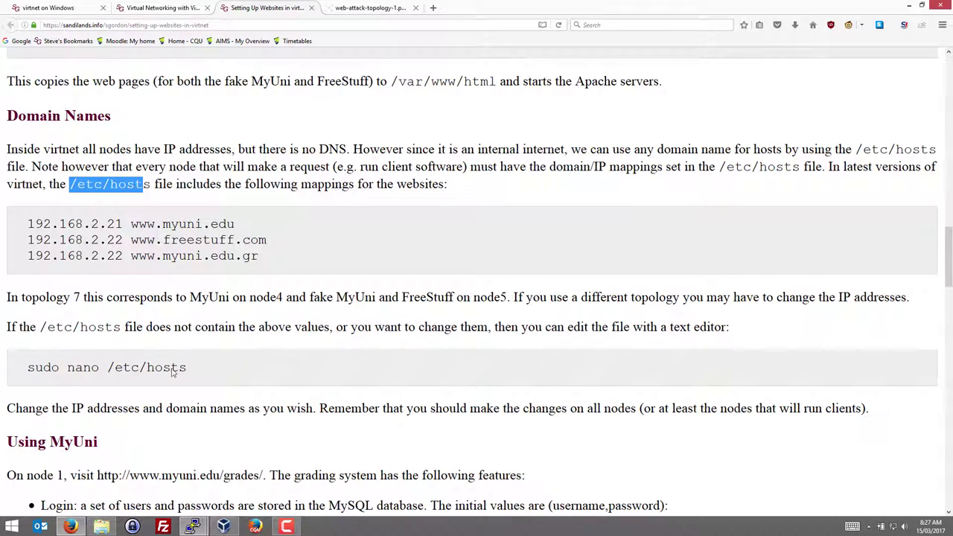
pyautogui.click(192, 528)
pyautogui.click(157, 484)
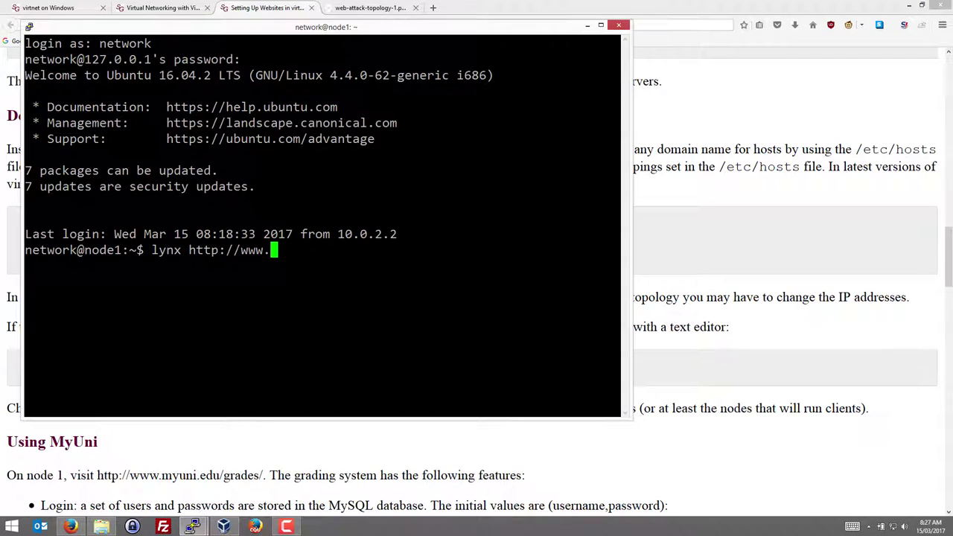
pyautogui.write('myuni.edu/grad')
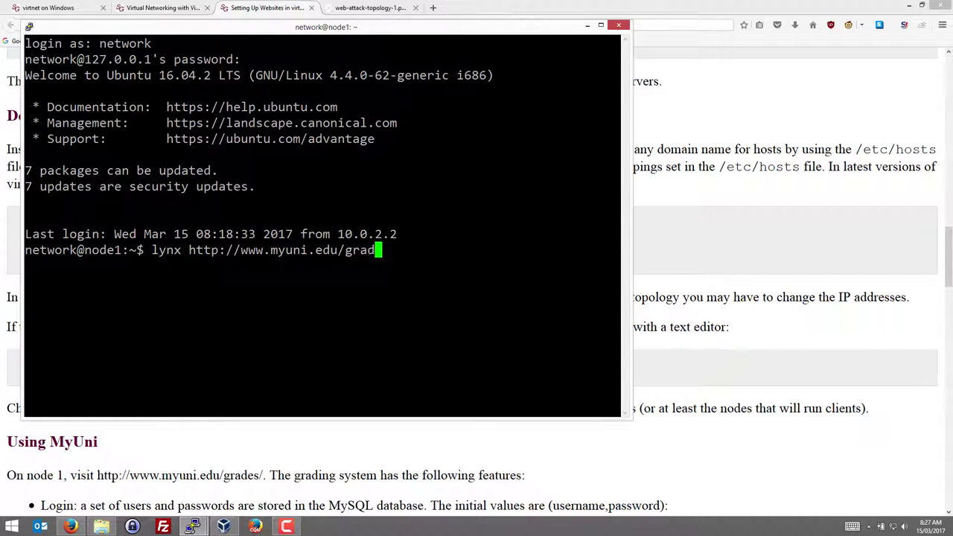
pyautogui.write('es/')
pyautogui.press('Return')
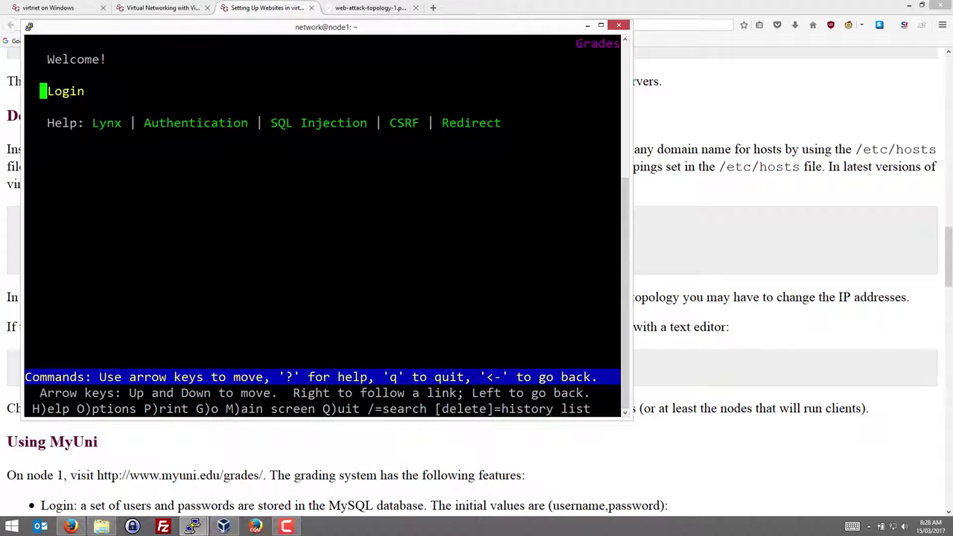
# Step through the site's links back to Login and open the login page
pyautogui.press('Down')
pyautogui.press('Down')
pyautogui.press('Down')
pyautogui.press('Down')
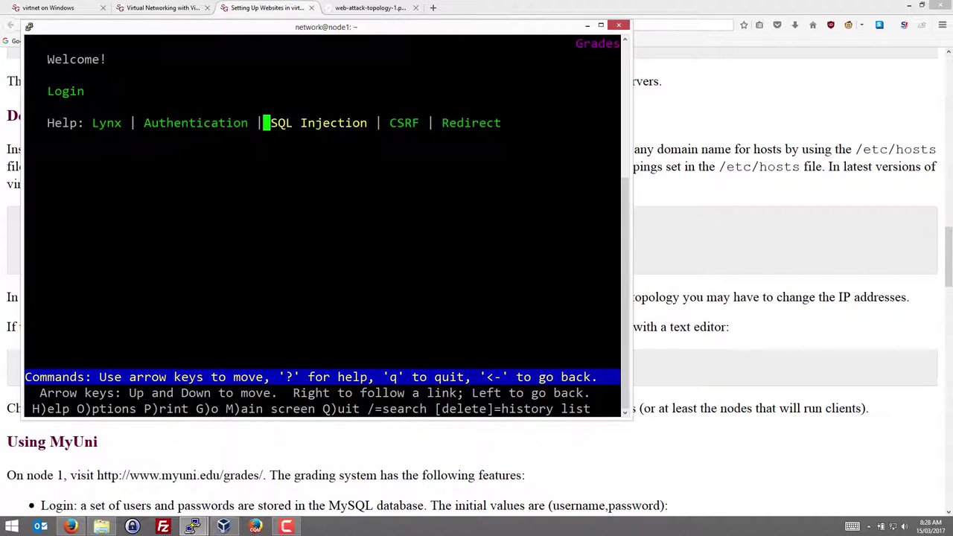
pyautogui.press('Up')
pyautogui.press('Up')
pyautogui.press('Up')
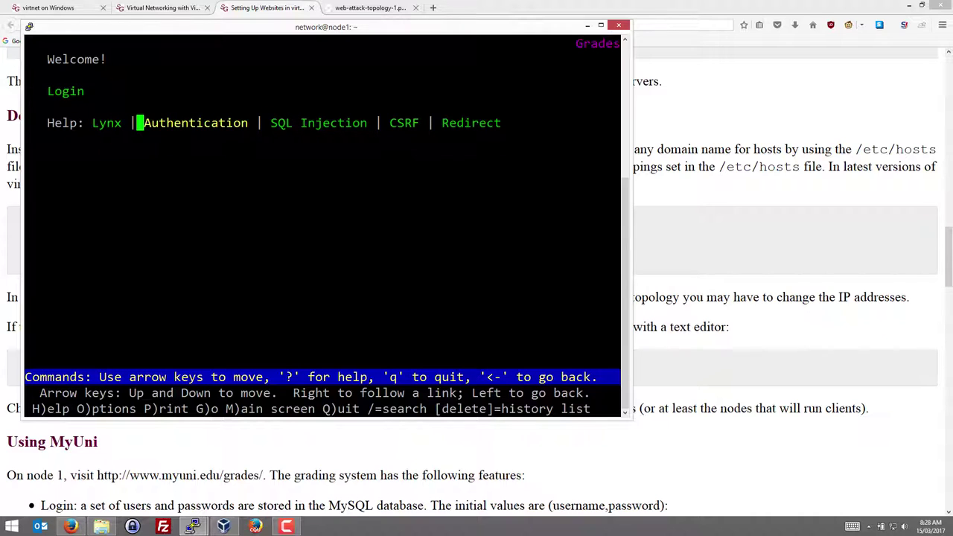
pyautogui.press('Down')
pyautogui.press('Down')
pyautogui.press('Down')
pyautogui.press('Up')
pyautogui.press('Up')
pyautogui.press('Up')
pyautogui.press('Up')
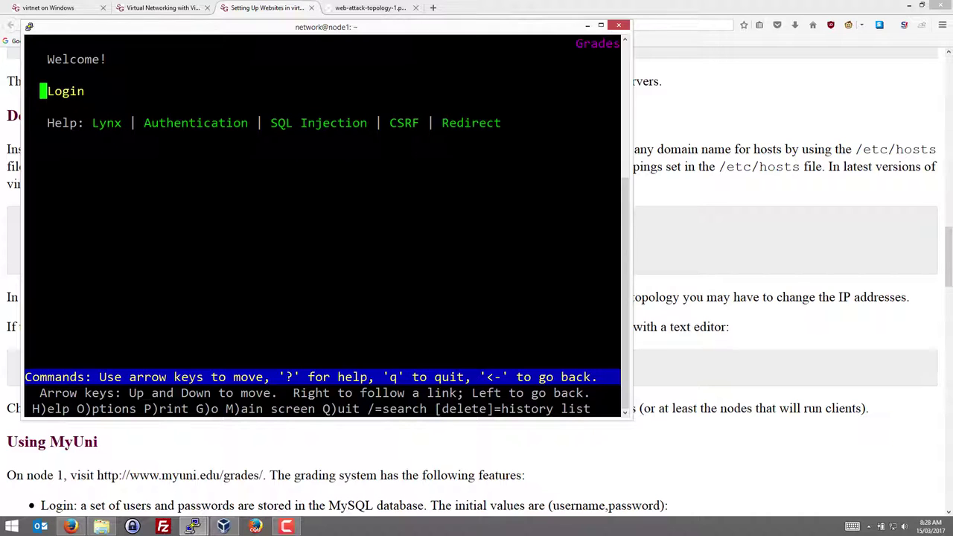
pyautogui.press('Return')
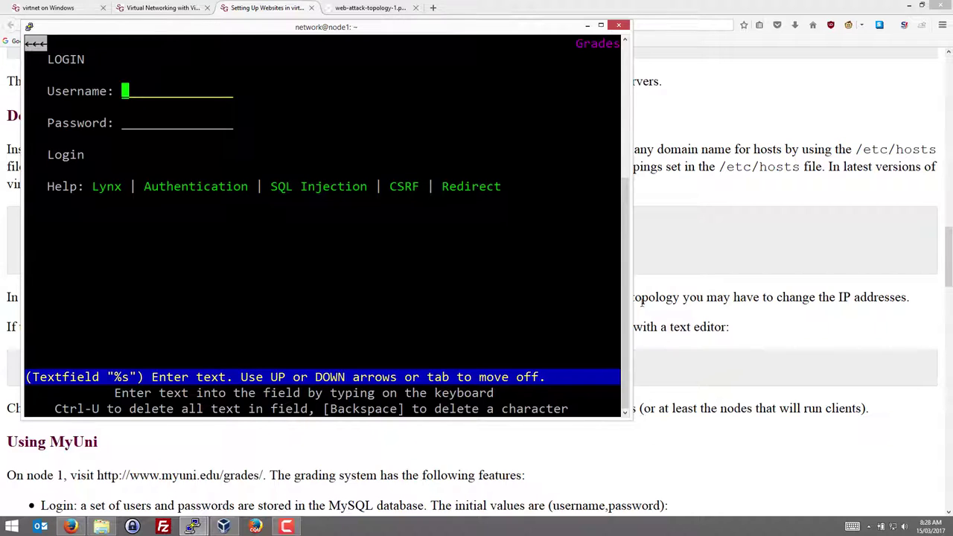
# Scroll the Firefox guide to the Using MyUni list of usernames and passwords
pyautogui.click(664, 306)
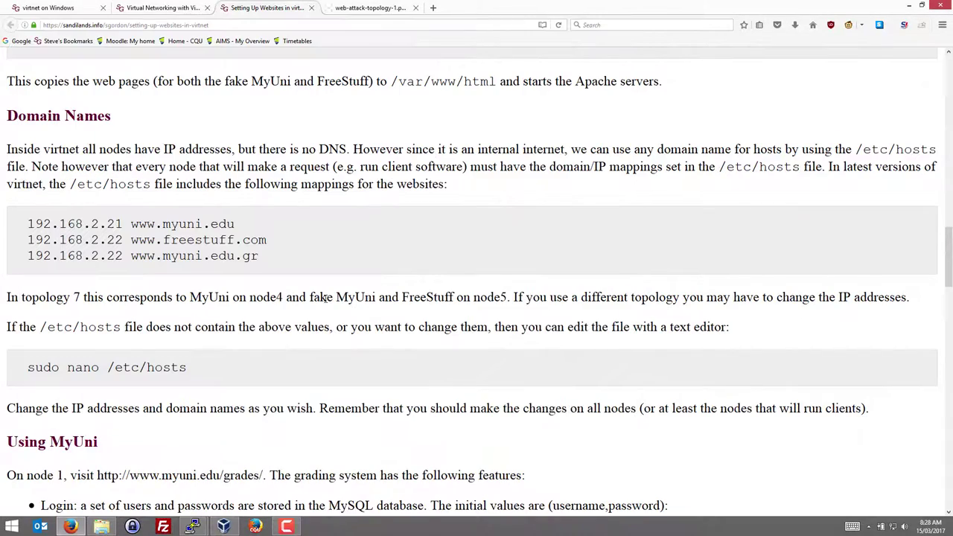
pyautogui.scroll(-1, 325, 299)
pyautogui.scroll(-5, 326, 299)
pyautogui.scroll(-1, 325, 299)
pyautogui.scroll(2, 252, 257)
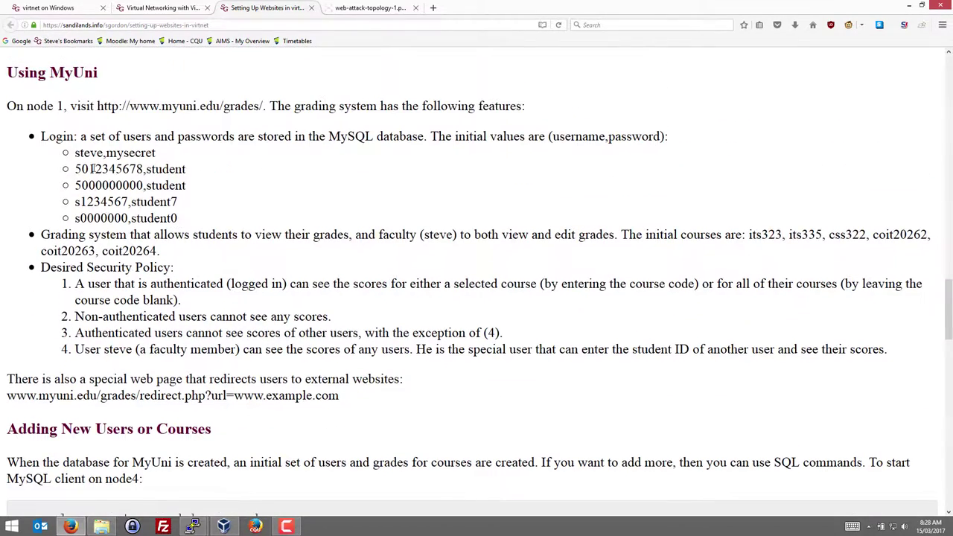
# Highlight the student username to use, then bring the node1 lynx login page forward
pyautogui.doubleClick(93, 169)
pyautogui.doubleClick(97, 187)
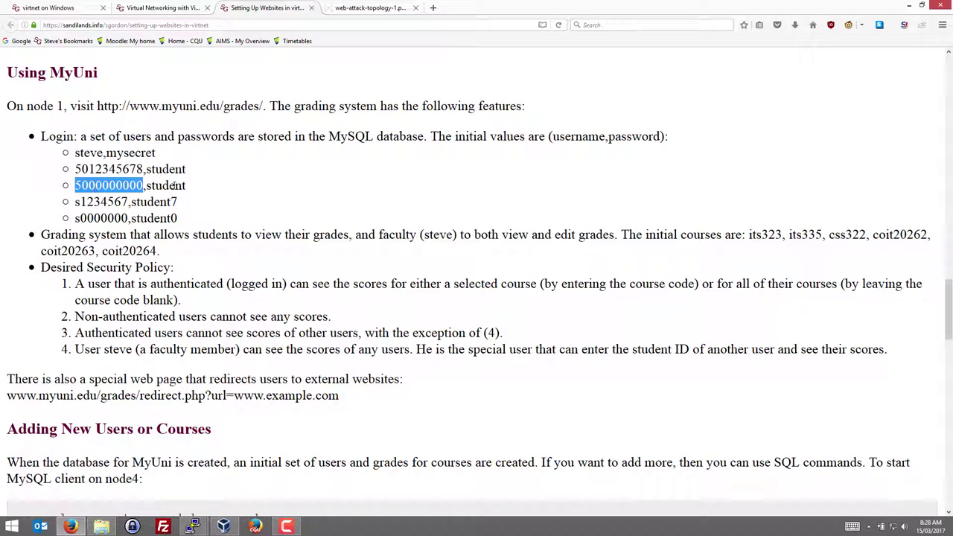
pyautogui.click(175, 186)
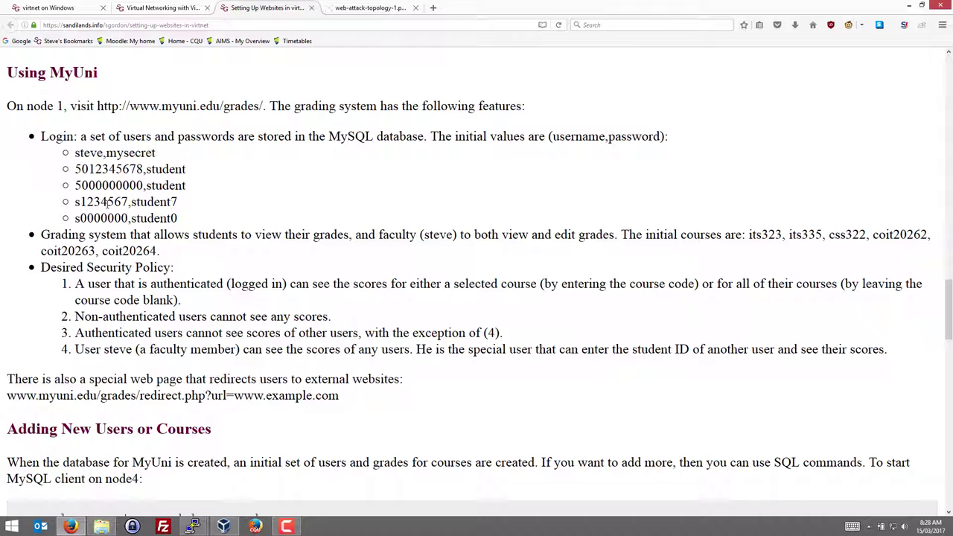
pyautogui.moveTo(76, 204); pyautogui.dragTo(128, 205)
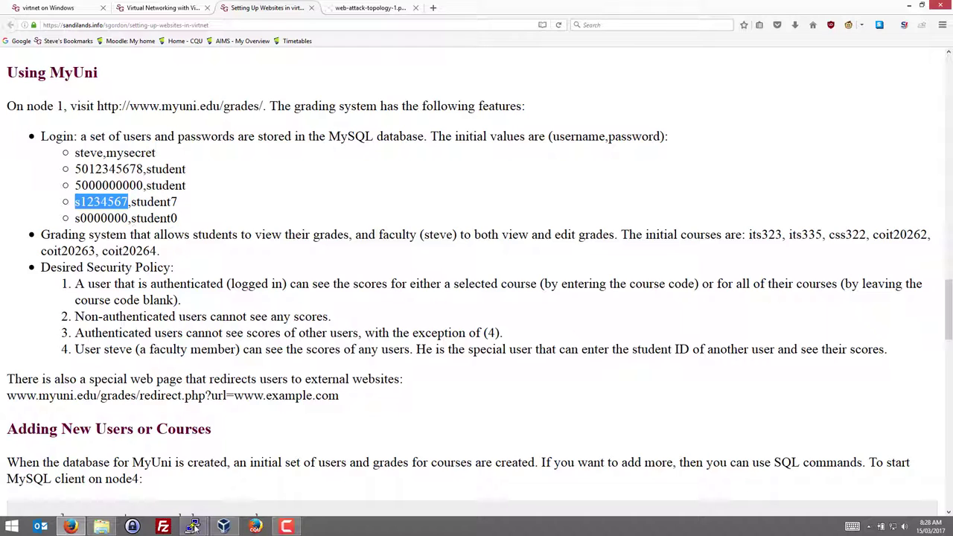
pyautogui.moveTo(192, 526)
pyautogui.click(140, 470)
# Log in to MyUni Grades with the student's username and password, always allowing its cookies
pyautogui.moveTo(246, 28); pyautogui.dragTo(437, 61)
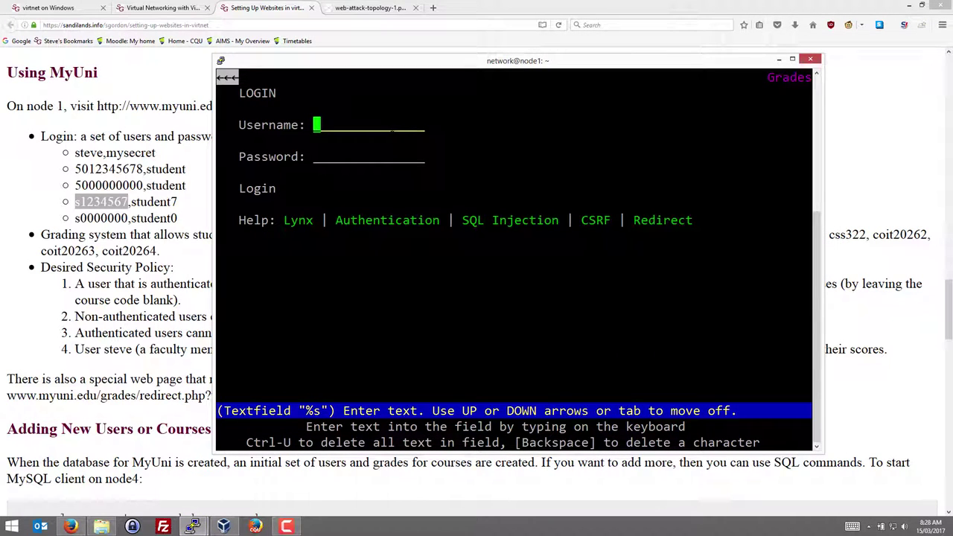
pyautogui.write('s123456')
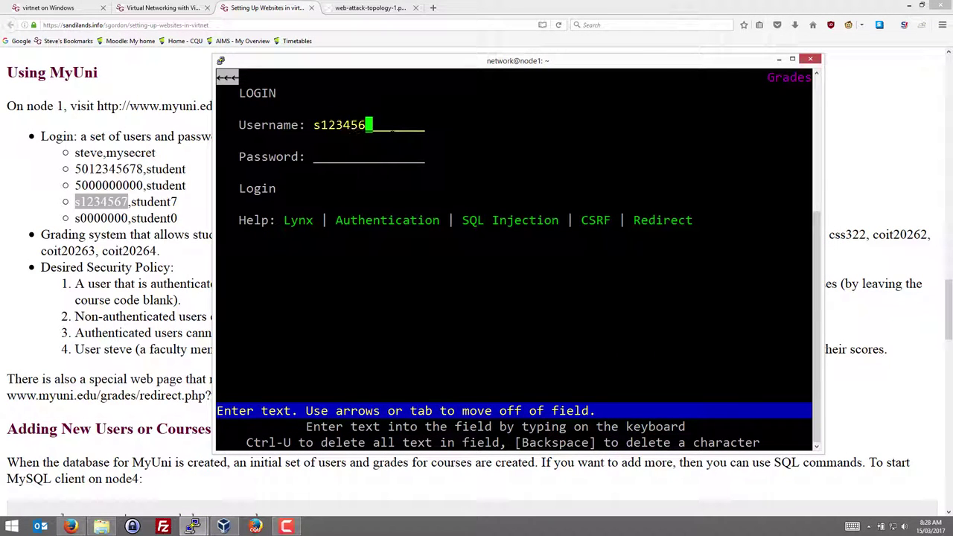
pyautogui.write('7')
pyautogui.press('Tab')
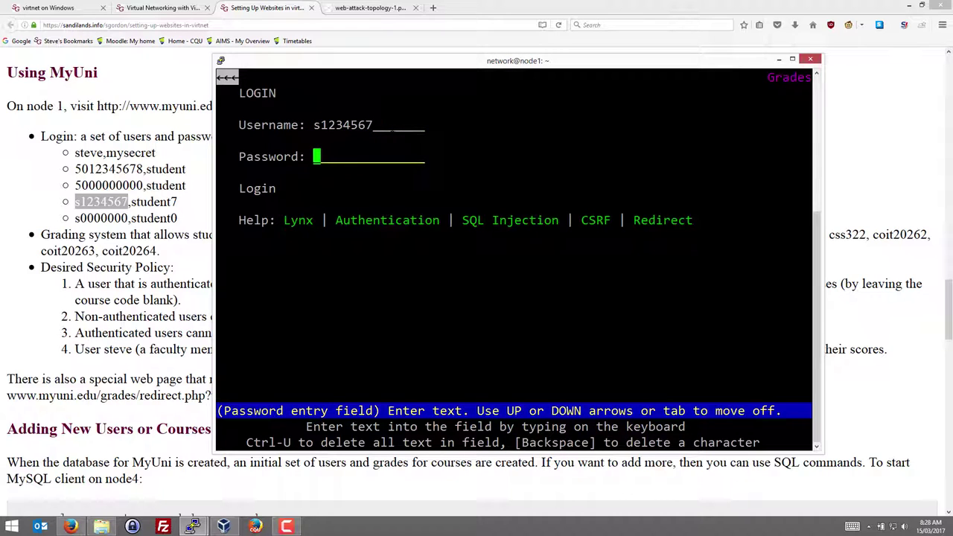
pyautogui.write('student7')
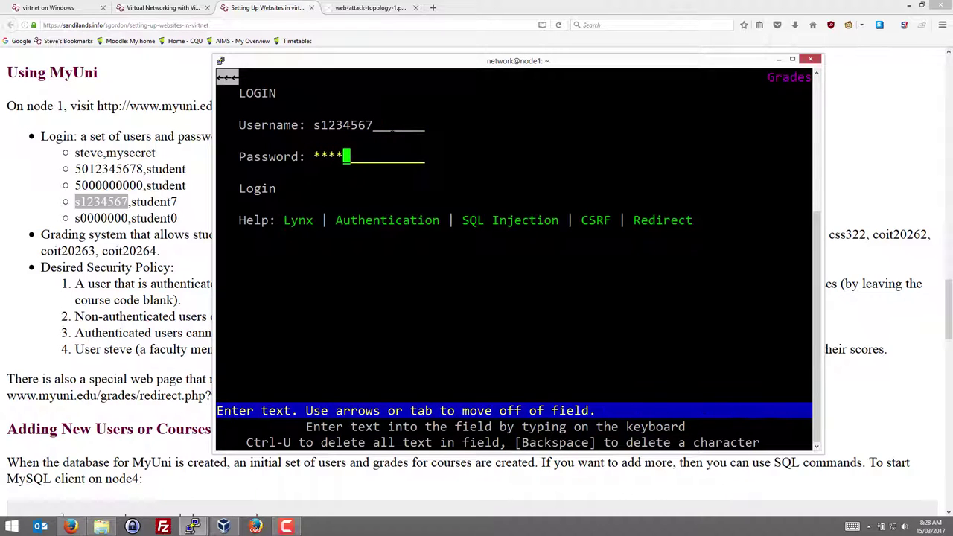
pyautogui.press('Tab')
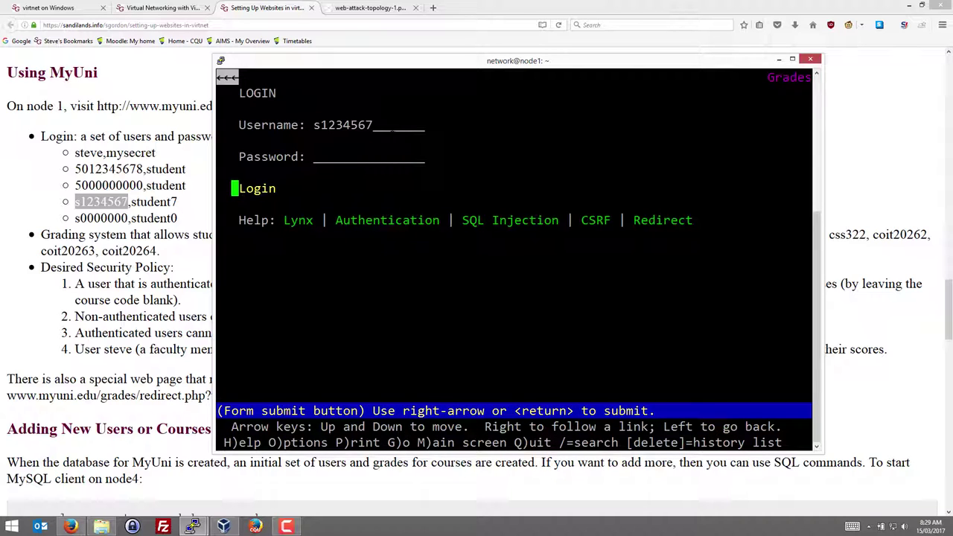
pyautogui.press('Return')
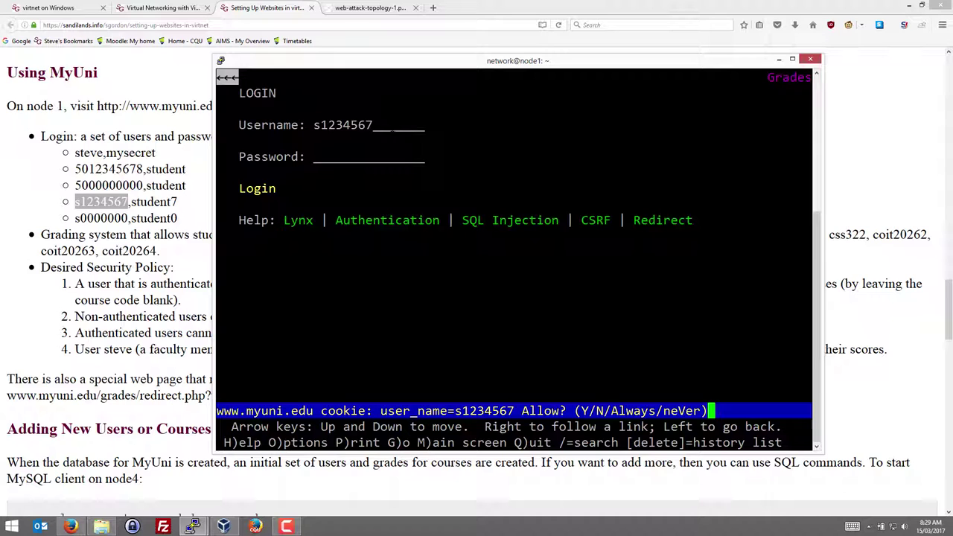
pyautogui.press('a')
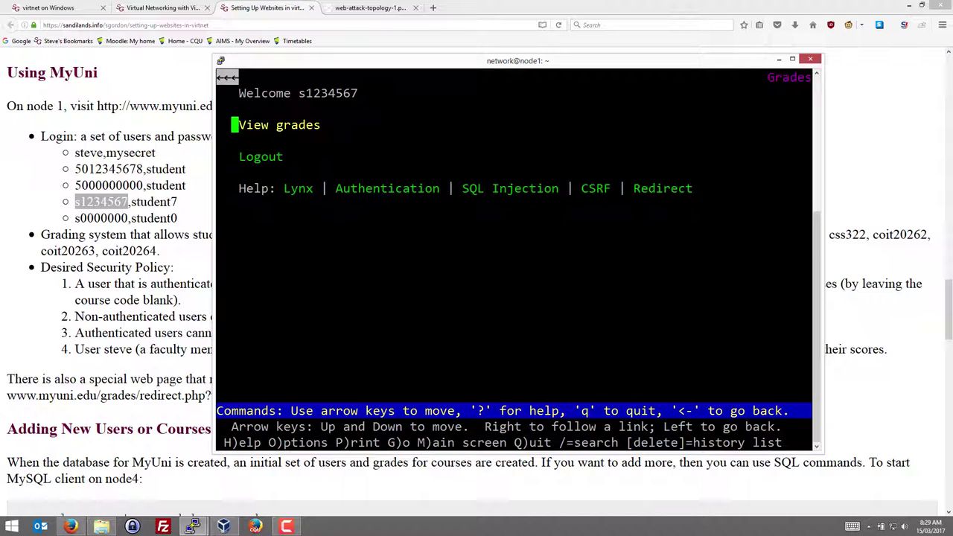
# Open View grades and query course coit20262, which returns the grade HD
pyautogui.press('Down')
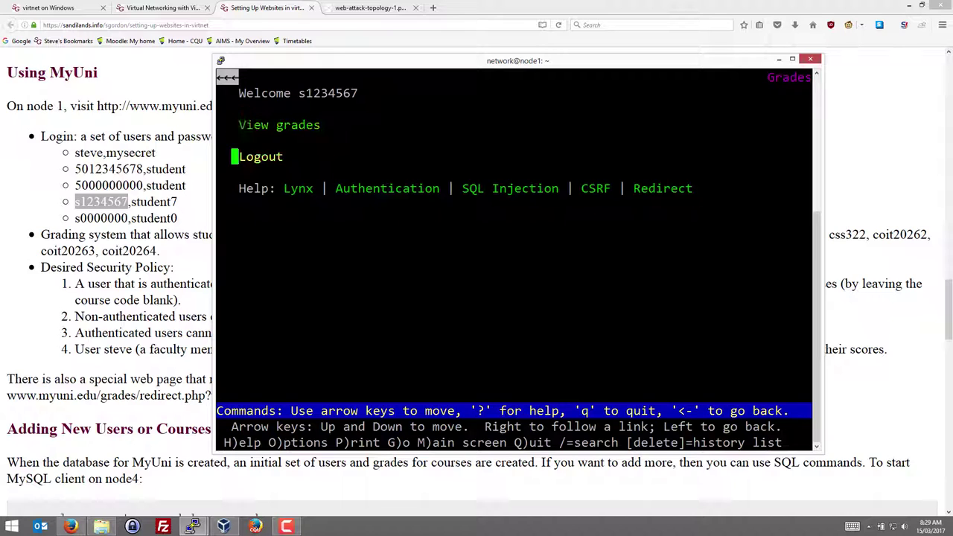
pyautogui.press('Up')
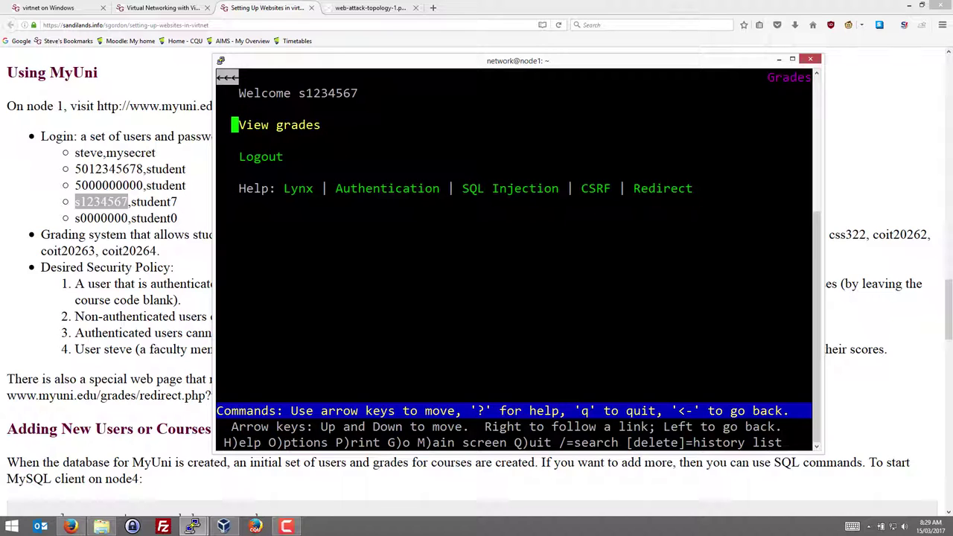
pyautogui.press('Right')
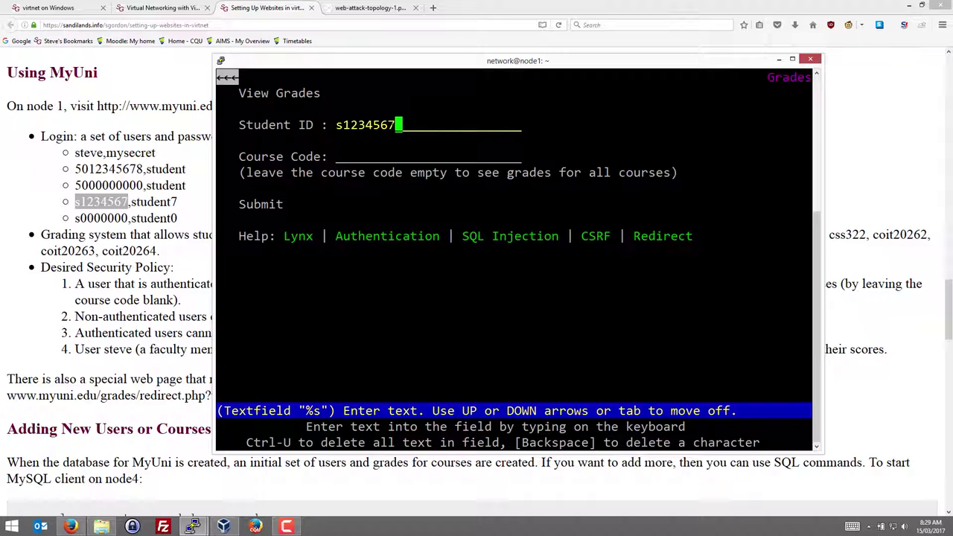
pyautogui.press('Down')
pyautogui.press('Down')
pyautogui.press('Up')
pyautogui.press('Up')
pyautogui.press('Down')
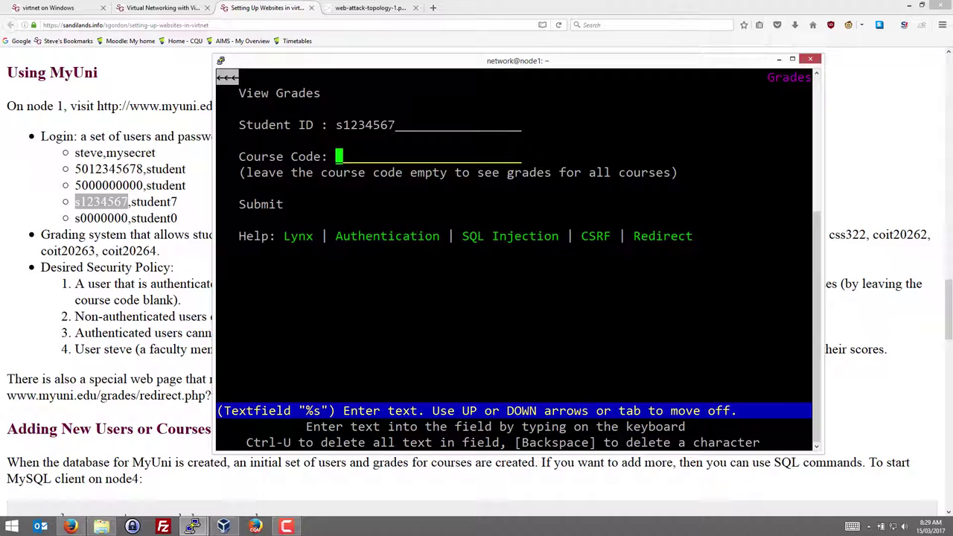
pyautogui.write('coit')
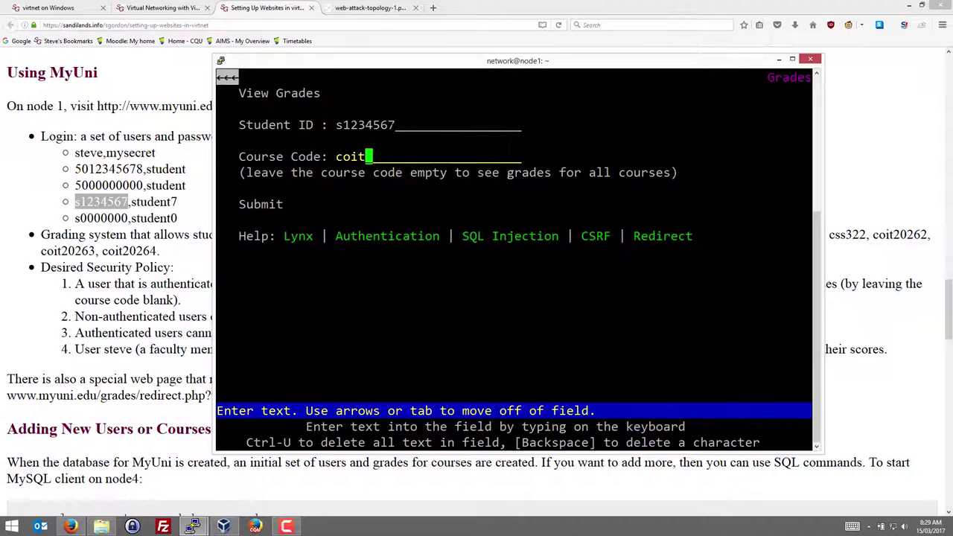
pyautogui.write('20262')
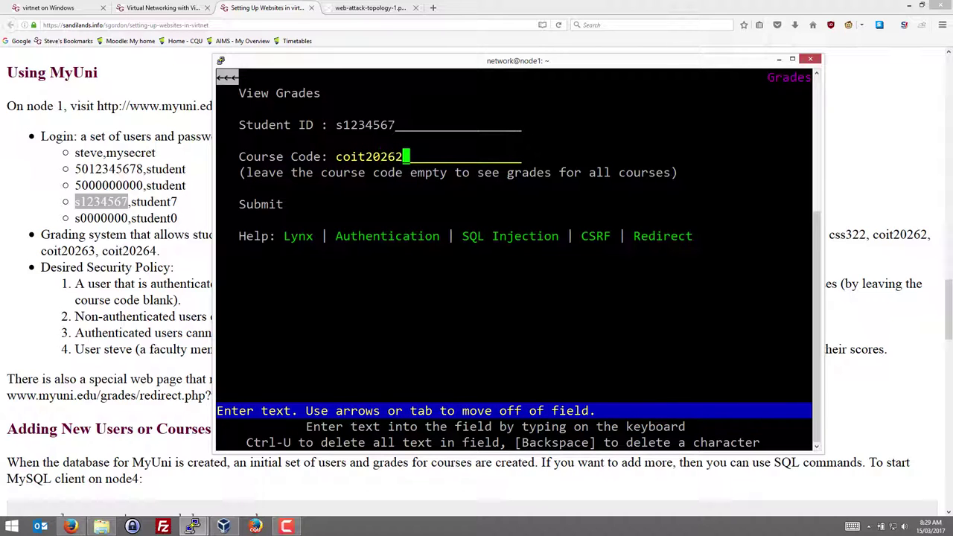
pyautogui.press('Down')
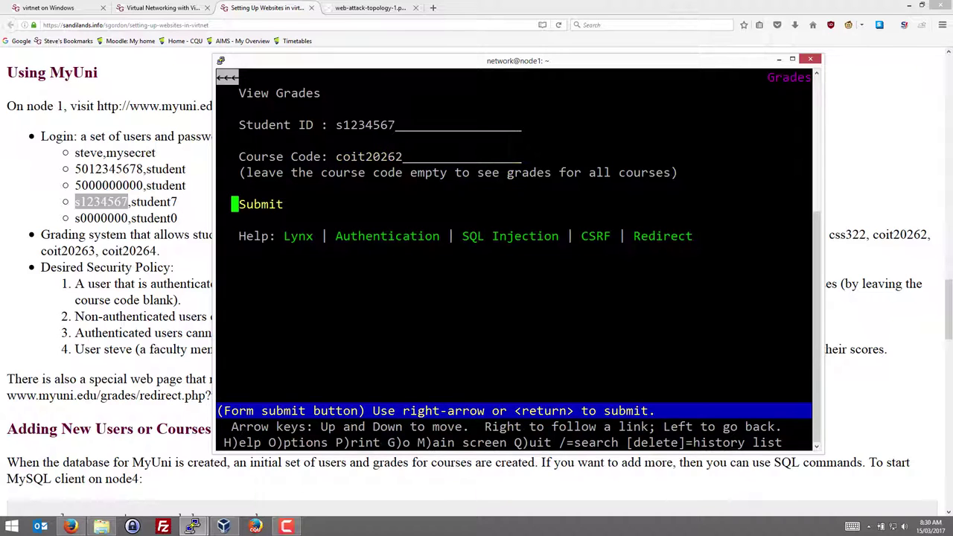
pyautogui.press('Return')
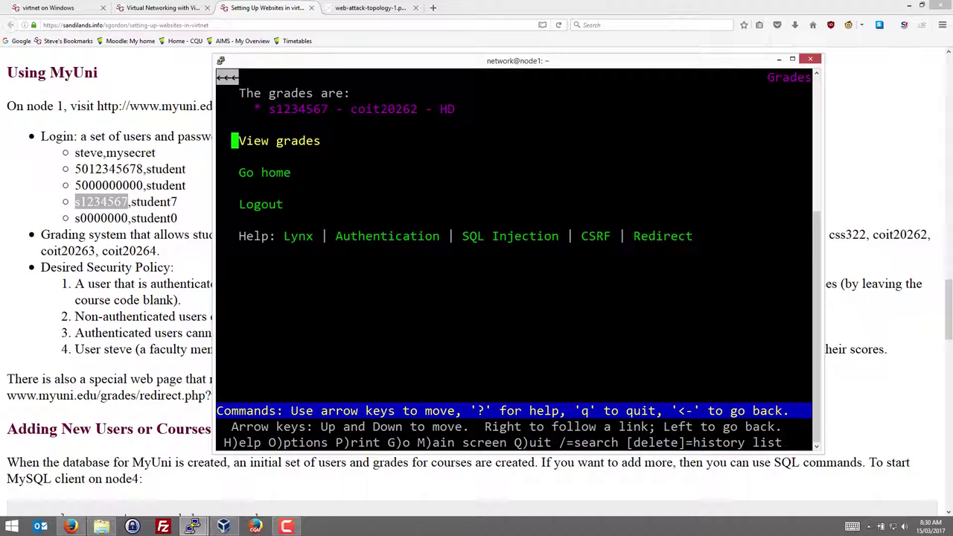
# Submit the grades form with an empty course code to list all three courses
pyautogui.press('Down')
pyautogui.press('Up')
pyautogui.press('Return')
pyautogui.press('Down')
pyautogui.press('BackSpace')
pyautogui.press('BackSpace')
pyautogui.press('BackSpace')
pyautogui.press('BackSpace')
pyautogui.press('BackSpace')
pyautogui.press('BackSpace')
pyautogui.press('BackSpace')
pyautogui.press('BackSpace')
pyautogui.press('BackSpace')
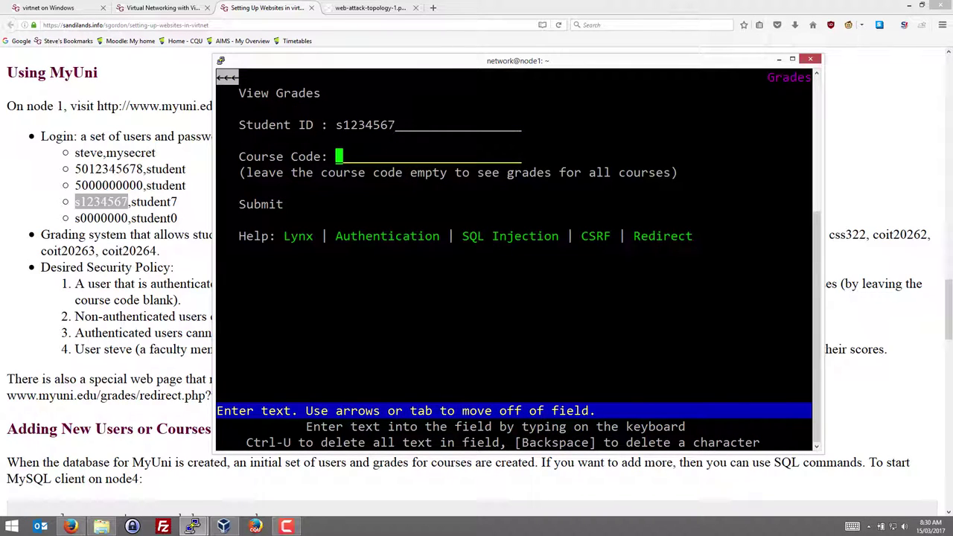
pyautogui.press('Down')
pyautogui.press('Return')
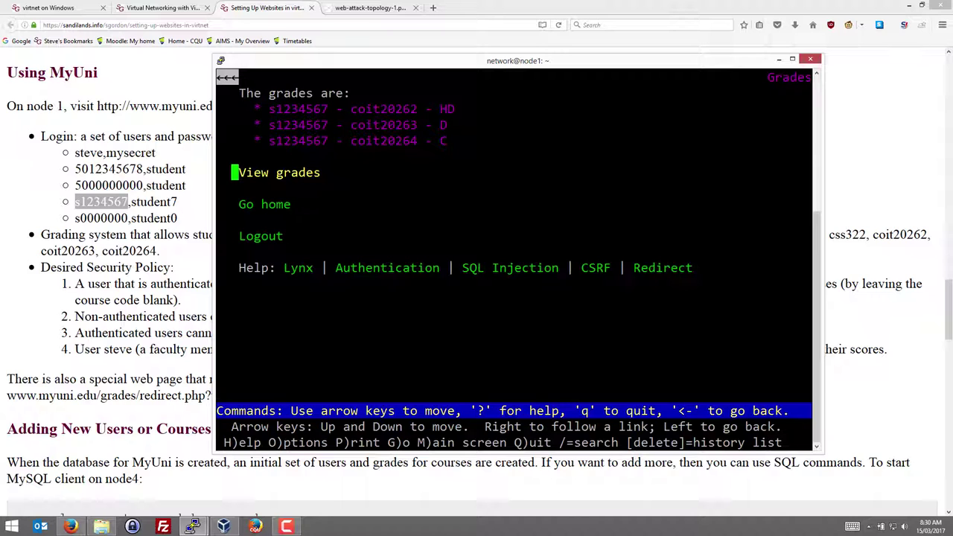
# Request coit20262 for a different student ID and confirm 'You can only view your own grades.'
pyautogui.press('Return')
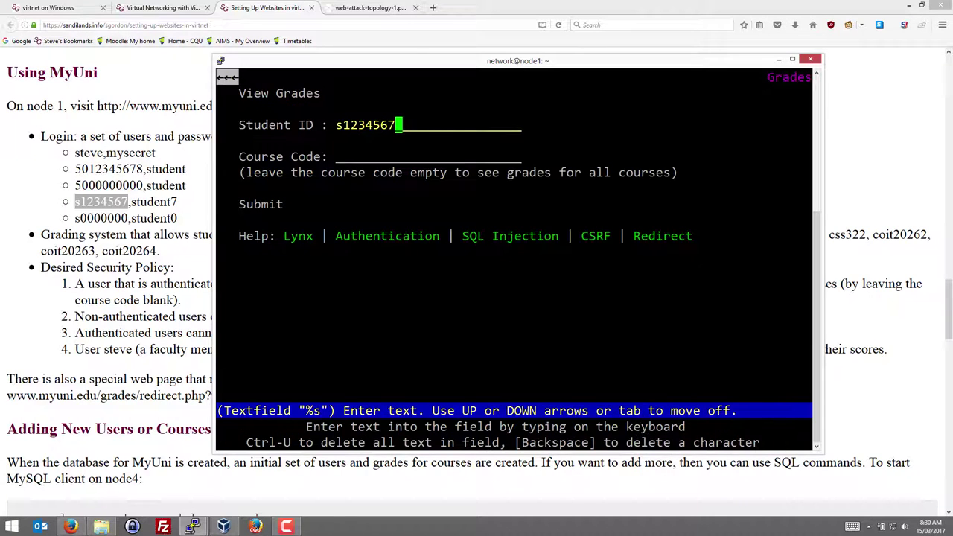
pyautogui.press('BackSpace')
pyautogui.press('BackSpace')
pyautogui.press('BackSpace')
pyautogui.press('BackSpace')
pyautogui.press('BackSpace')
pyautogui.press('BackSpace')
pyautogui.press('BackSpace')
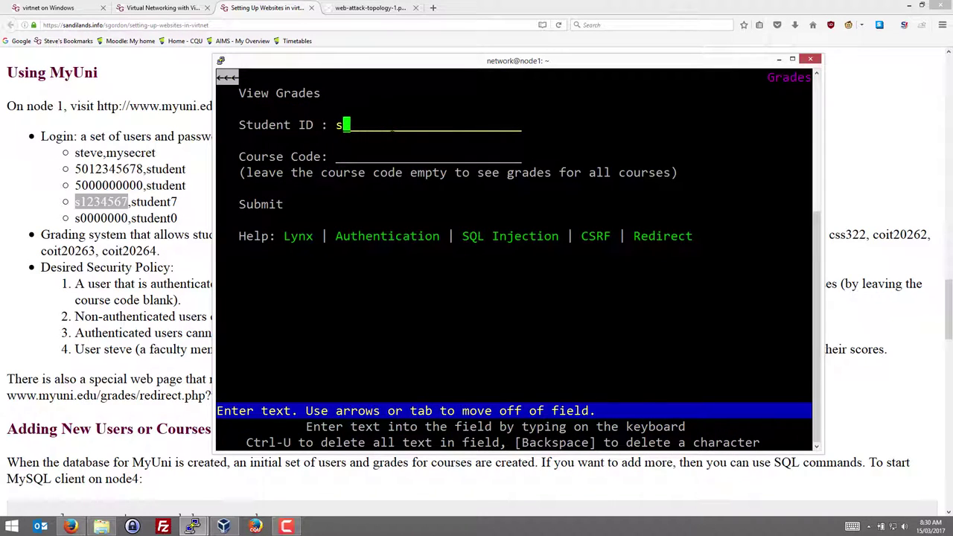
pyautogui.write('0000000')
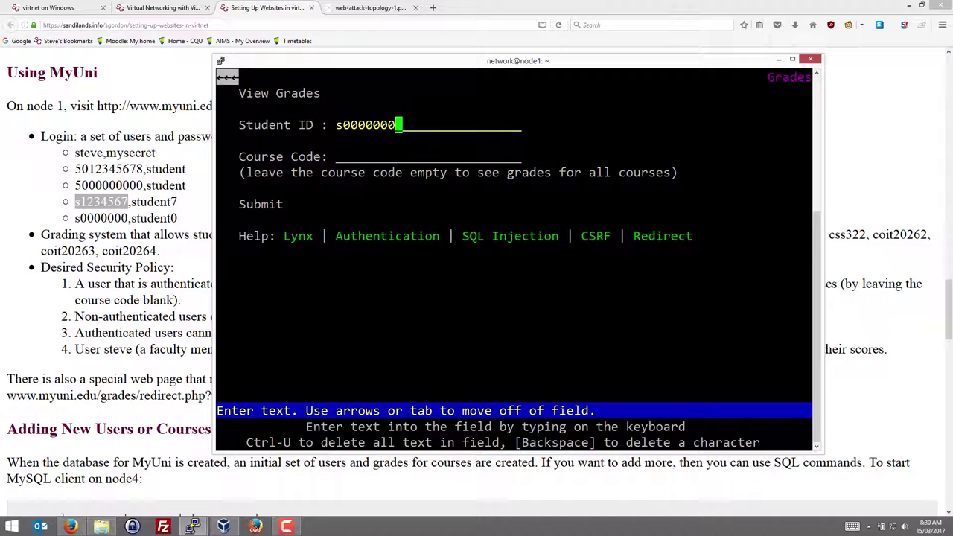
pyautogui.press('Tab')
pyautogui.write('coit20262')
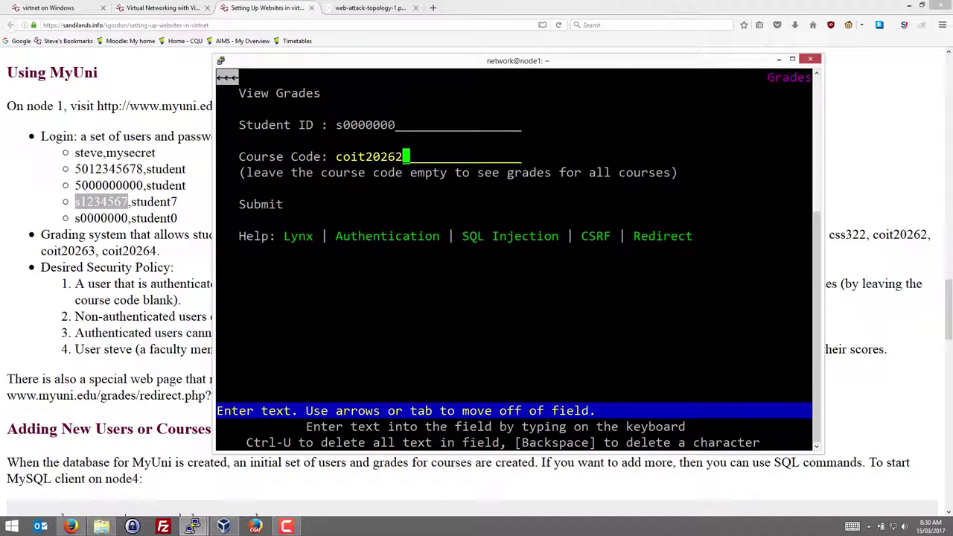
pyautogui.press('Tab')
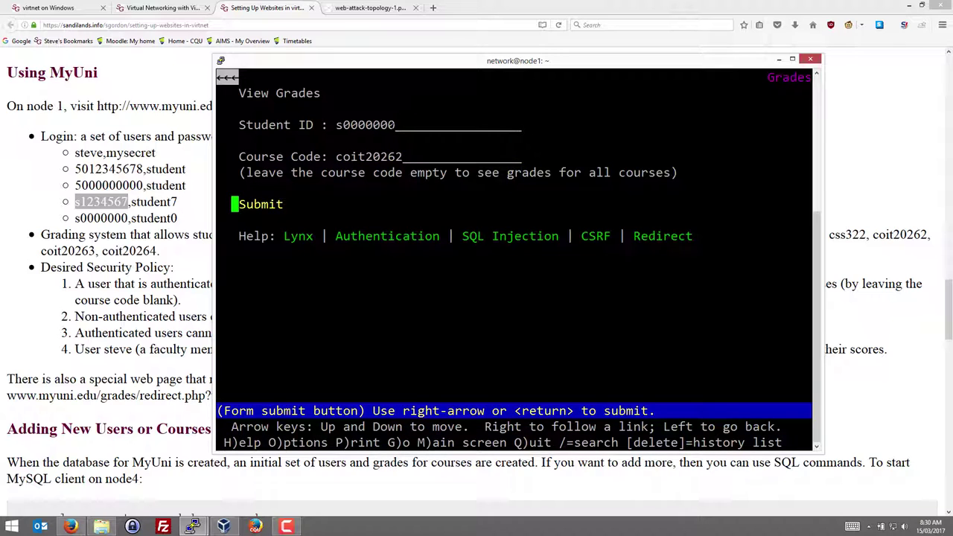
pyautogui.press('Return')
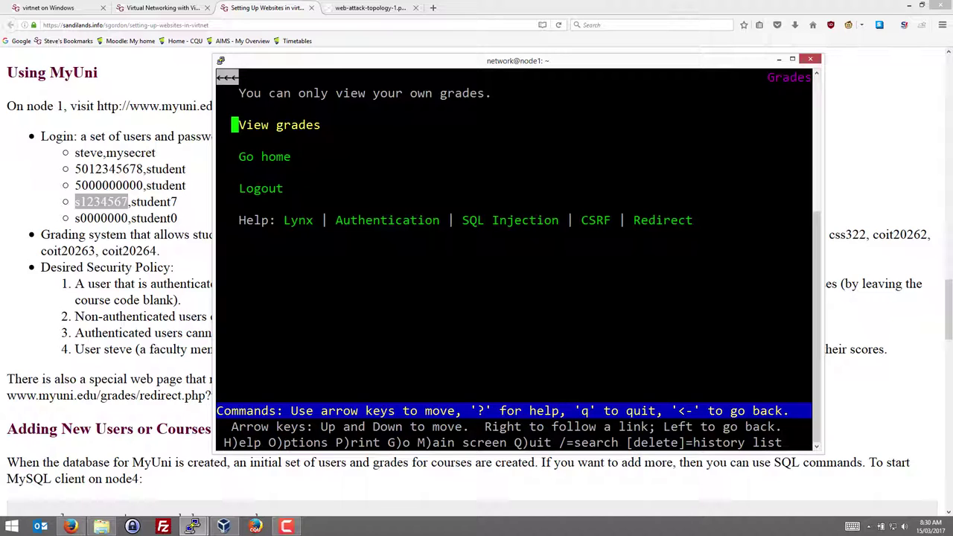
pyautogui.press('Down')
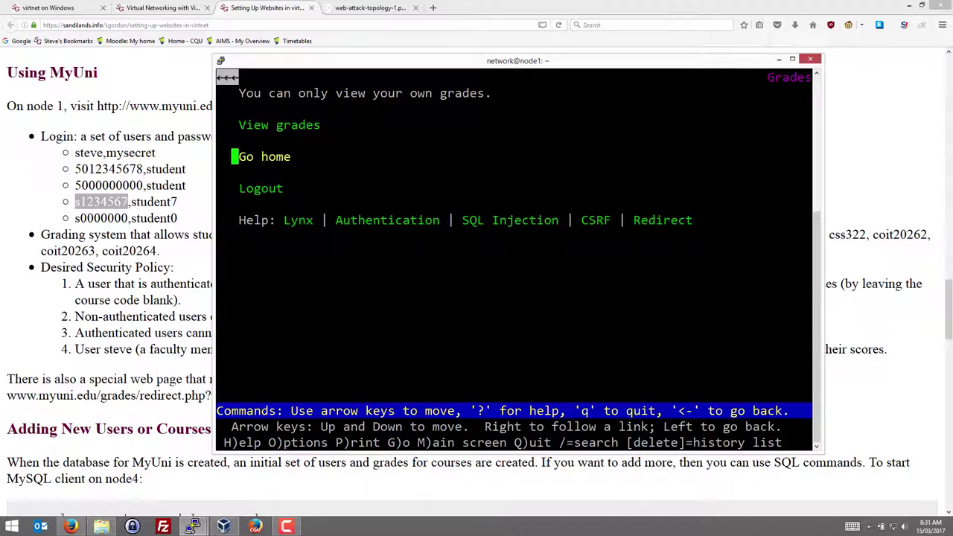
pyautogui.press('Down')
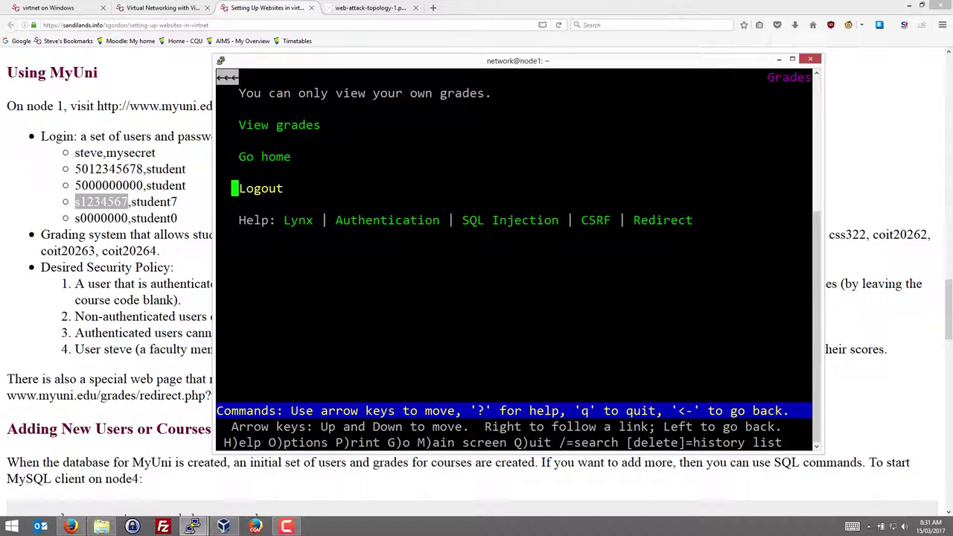
# Log out and fill the login form with the faculty username and password
pyautogui.press('Return')
pyautogui.press('BackSpace')
pyautogui.press('BackSpace')
pyautogui.press('BackSpace')
pyautogui.press('BackSpace')
pyautogui.press('BackSpace')
pyautogui.press('BackSpace')
pyautogui.press('BackSpace')
pyautogui.press('BackSpace')
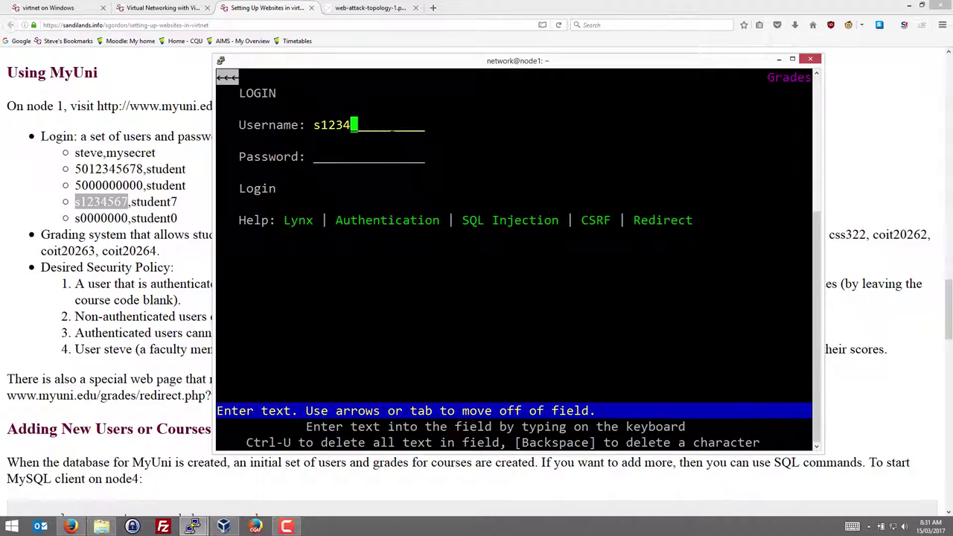
pyautogui.write('steve')
pyautogui.press('Tab')
pyautogui.write('mysecret')
pyautogui.press('BackSpace')
pyautogui.hotkey('ctrl', 'u')
# Re-enter the faculty password, log in, and open the grades lookup form
pyautogui.write('mys')
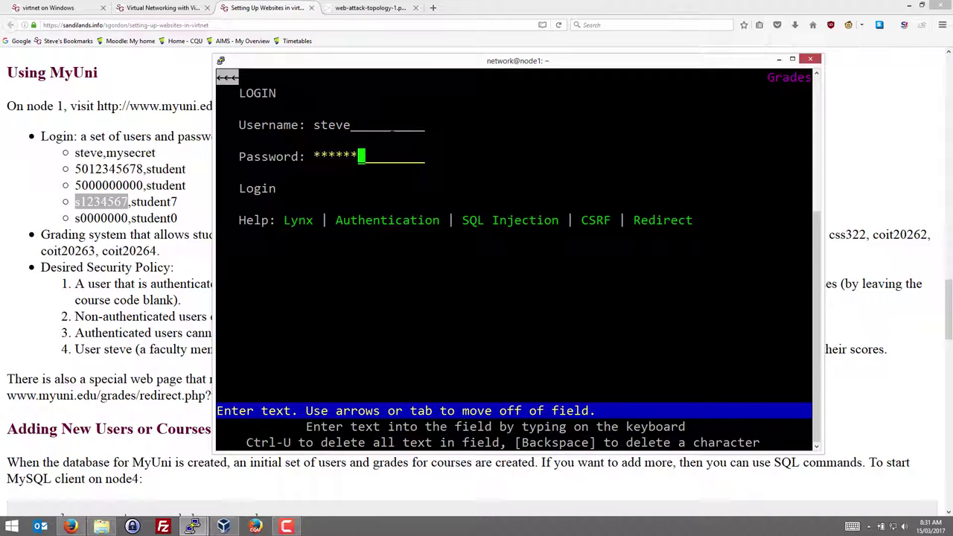
pyautogui.write('t')
pyautogui.press('Down')
pyautogui.press('Return')
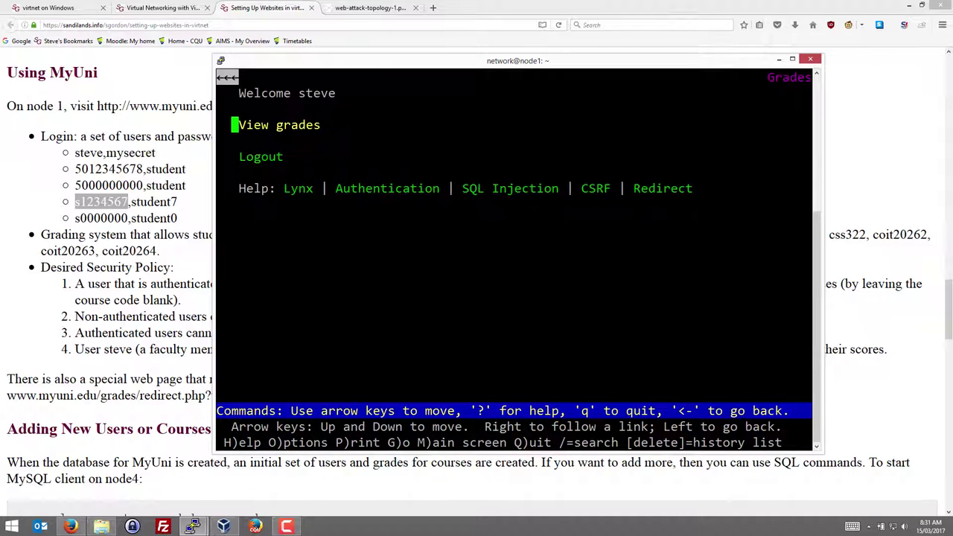
pyautogui.press('Return')
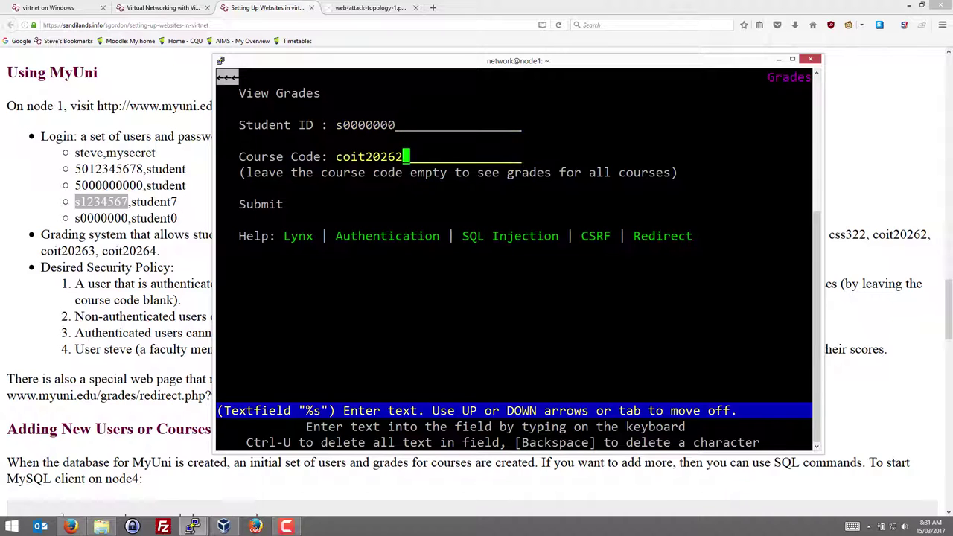
# Look up the other student's coit20262 grade and open its grade editor
pyautogui.press('Down')
pyautogui.press('Down')
pyautogui.press('Return')
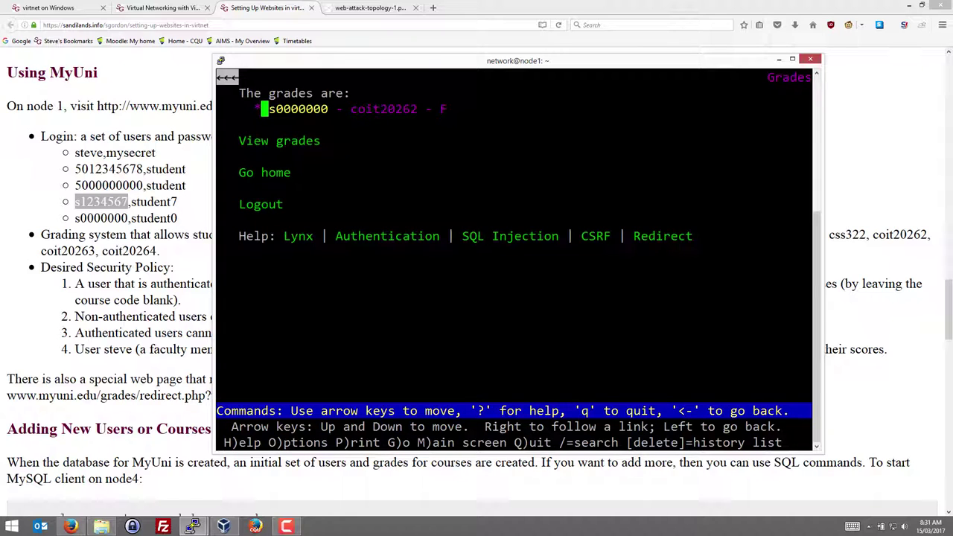
pyautogui.press('Down')
pyautogui.press('Up')
pyautogui.press('Down')
pyautogui.press('Up')
pyautogui.press('Down')
pyautogui.press('Up')
pyautogui.press('Right')
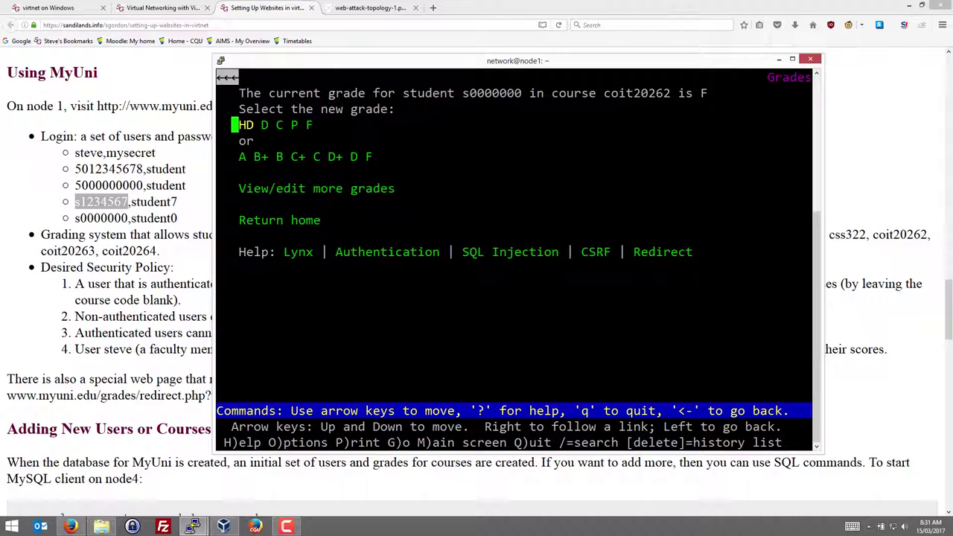
# Change the grade from F to C and log out to the login page
pyautogui.press('Down')
pyautogui.press('Down')
pyautogui.press('Return')
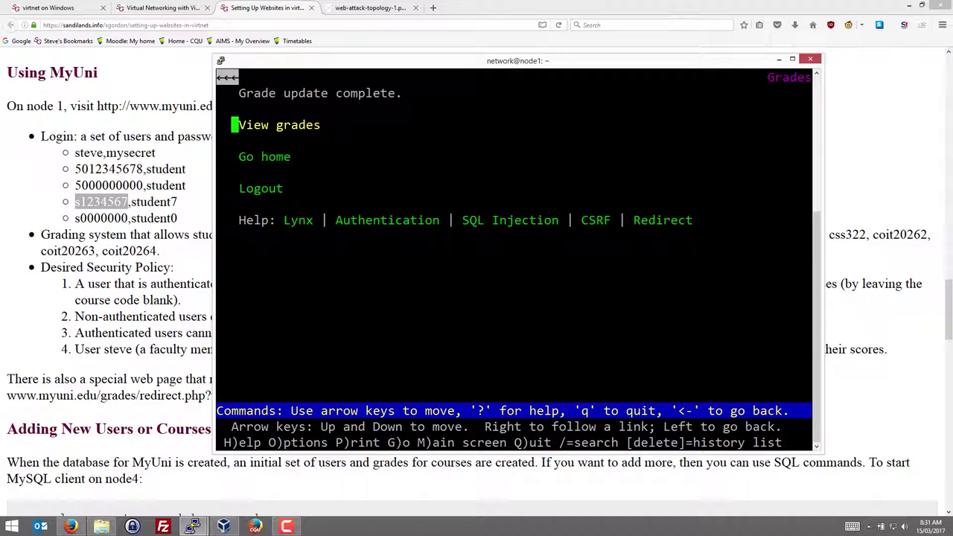
pyautogui.press('Down')
pyautogui.press('Down')
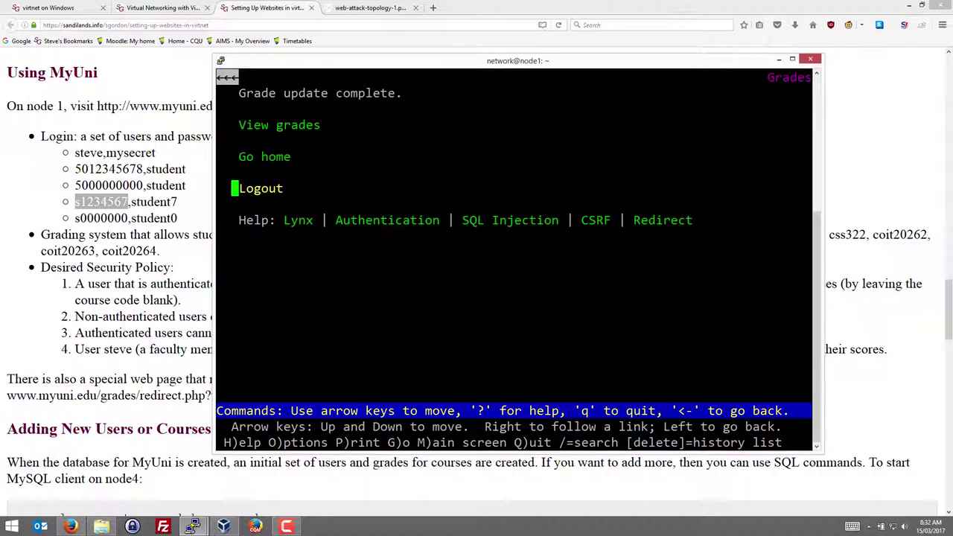
pyautogui.press('Return')
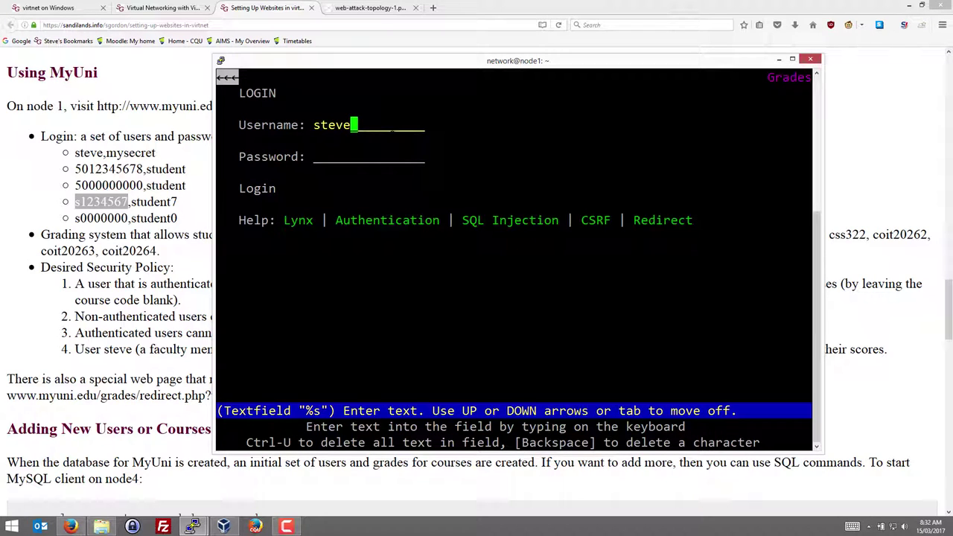
# Scroll the guide to 'Deploying the Fake MyUni and FreeStuff Websites' and bring up VirtualBox Manager
pyautogui.click(188, 241)
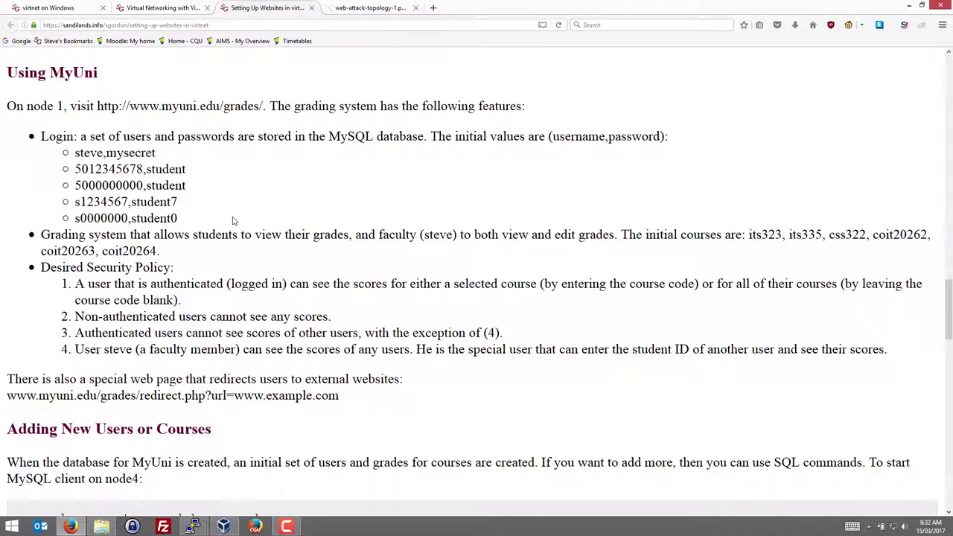
pyautogui.scroll(-5, 232, 221)
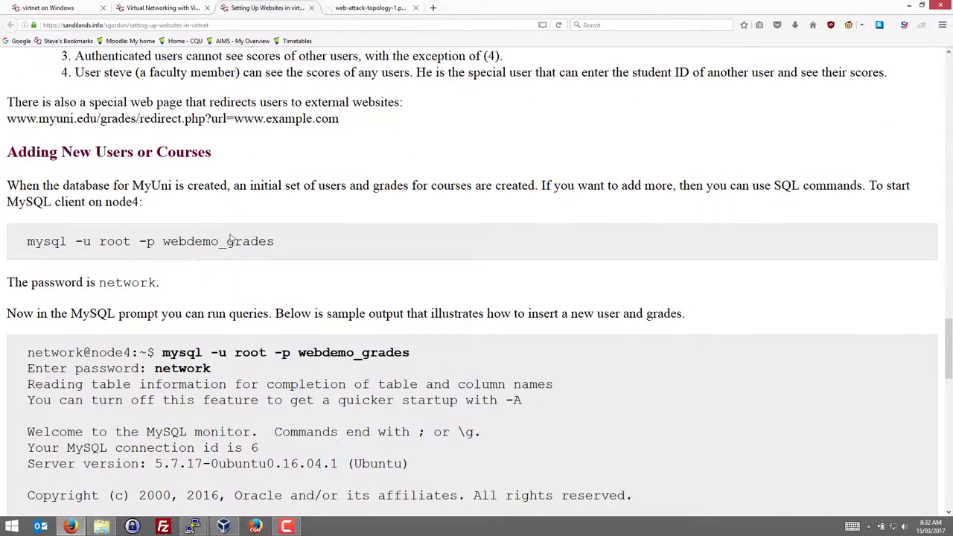
pyautogui.scroll(10, 237, 241)
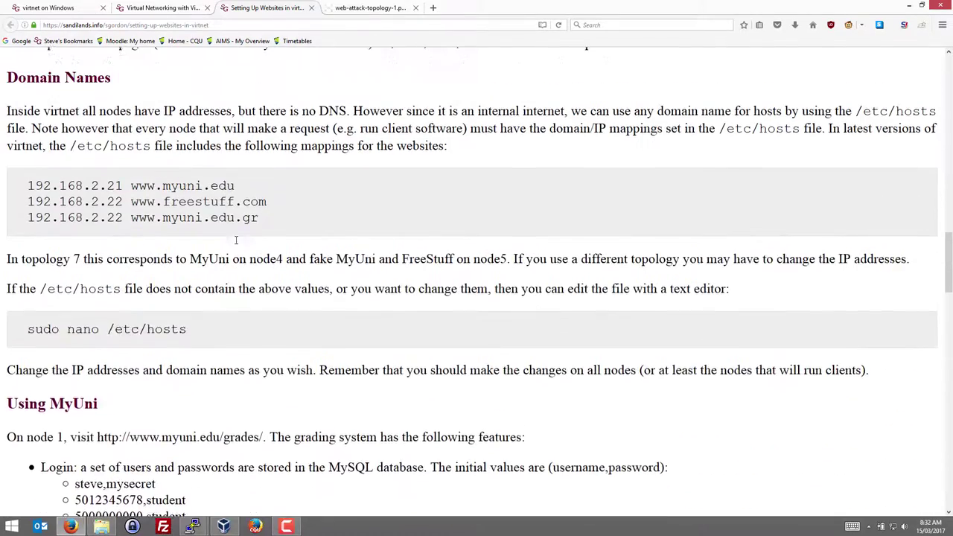
pyautogui.scroll(5, 236, 241)
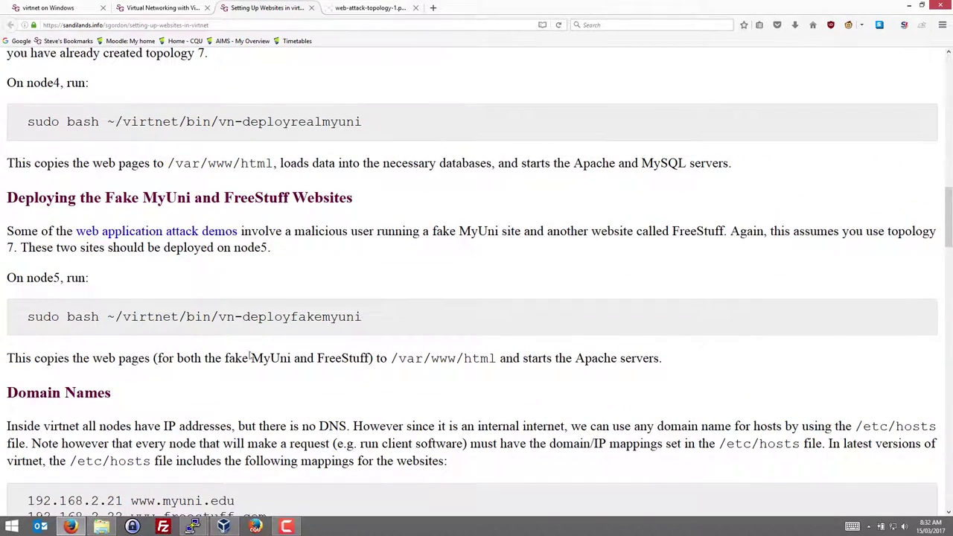
pyautogui.click(223, 526)
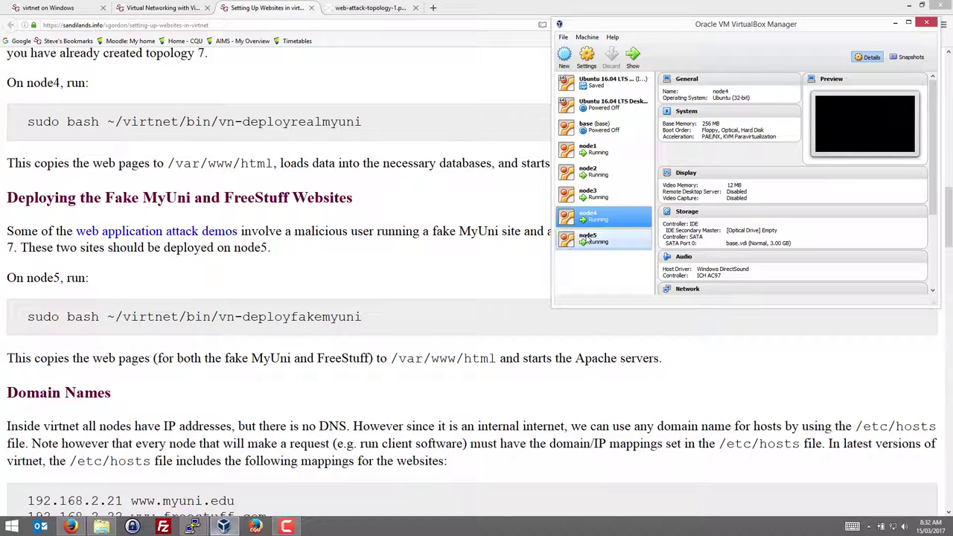
# Open a new PuTTY session to 127.0.0.1 port 2205, accept the host key, and log in to node5
pyautogui.click(192, 526)
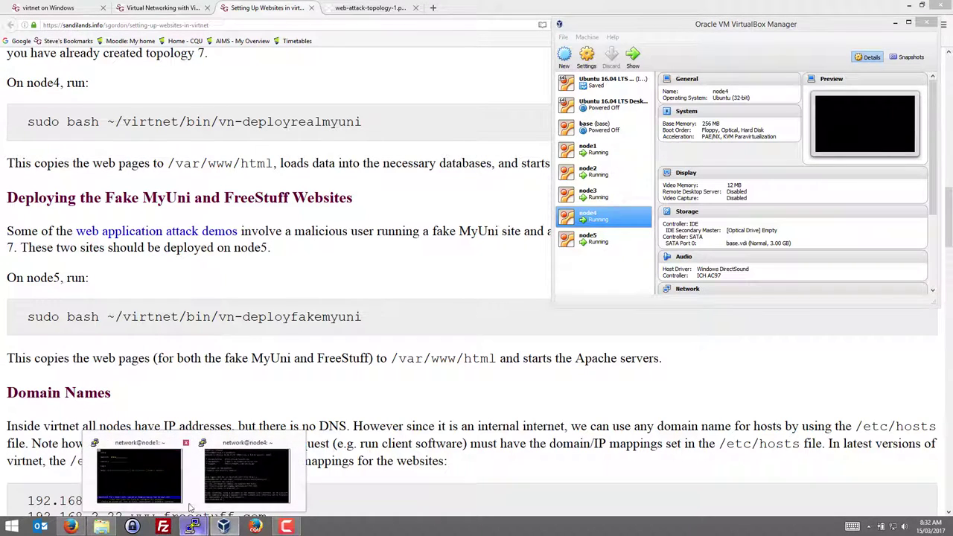
pyautogui.click(155, 489)
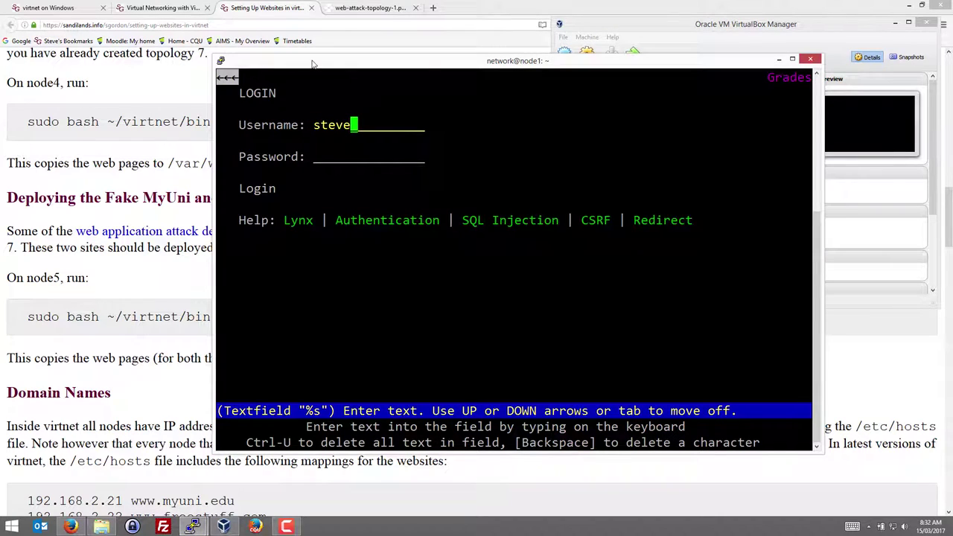
pyautogui.rightClick(312, 61)
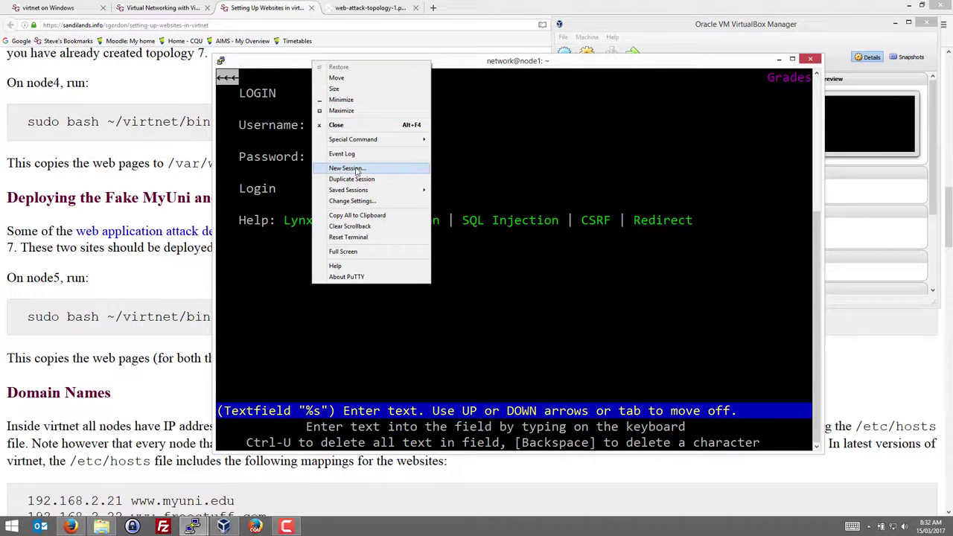
pyautogui.click(356, 170)
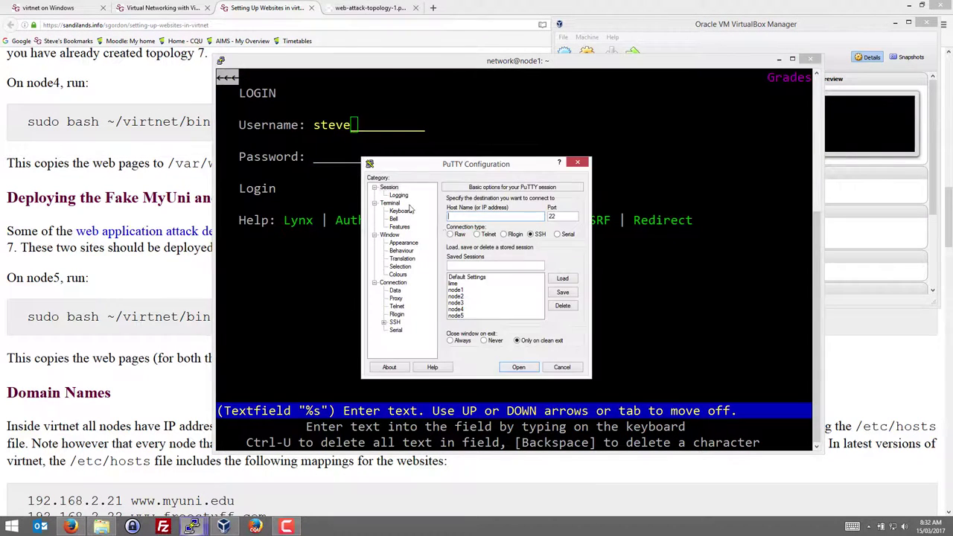
pyautogui.write('127.0.0.1')
pyautogui.press('Tab')
pyautogui.write('05')
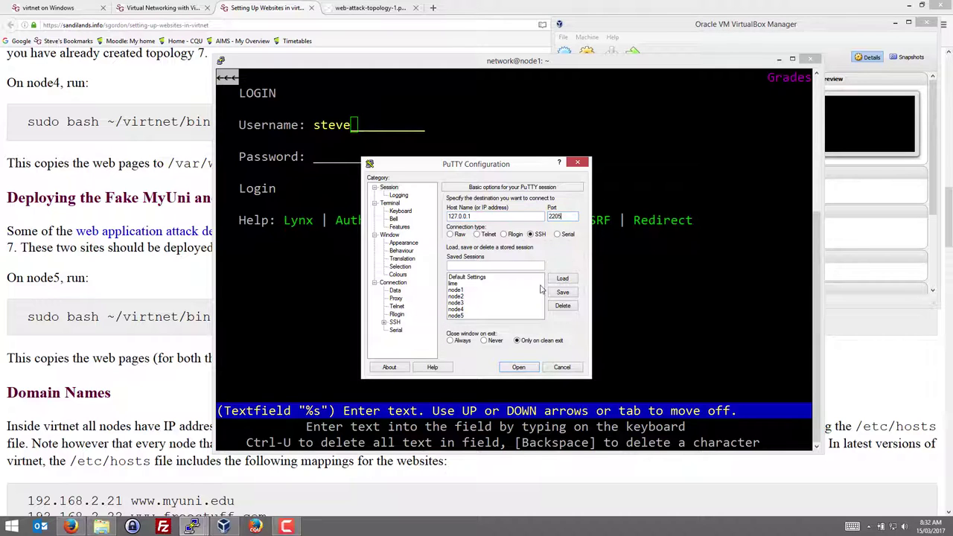
pyautogui.click(513, 368)
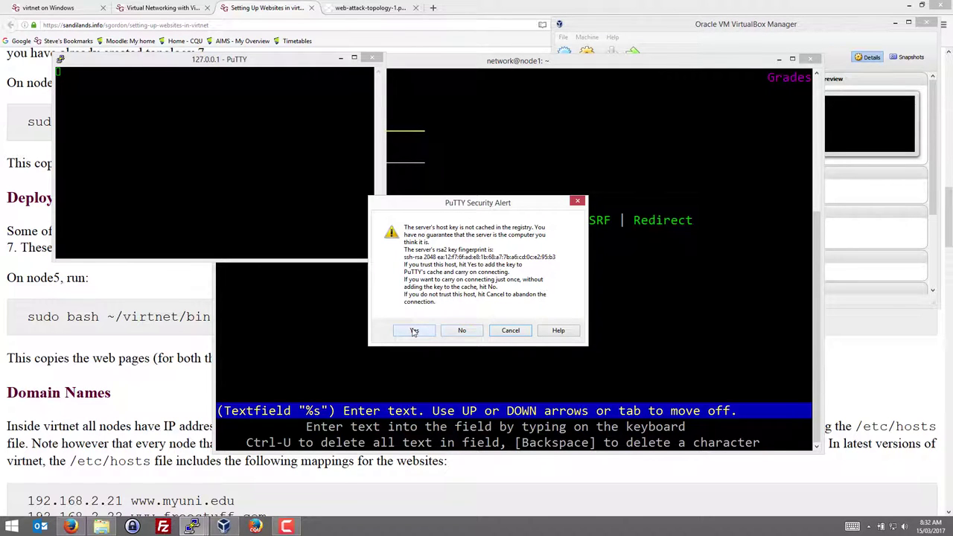
pyautogui.click(414, 331)
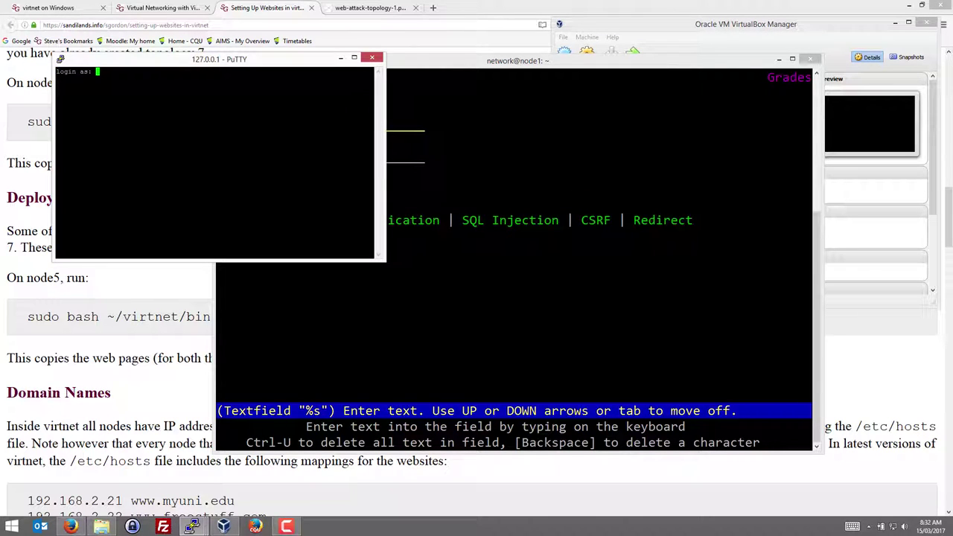
pyautogui.write('network')
pyautogui.press('Return')
pyautogui.press('Return')
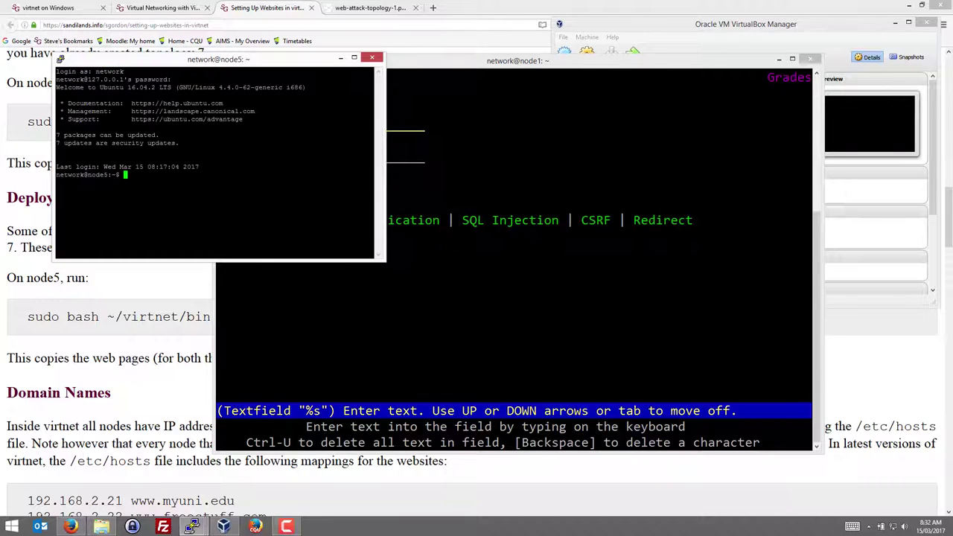
# Change the node5 terminal font to Consolas 20-point and move the window to the right
pyautogui.rightClick(177, 61)
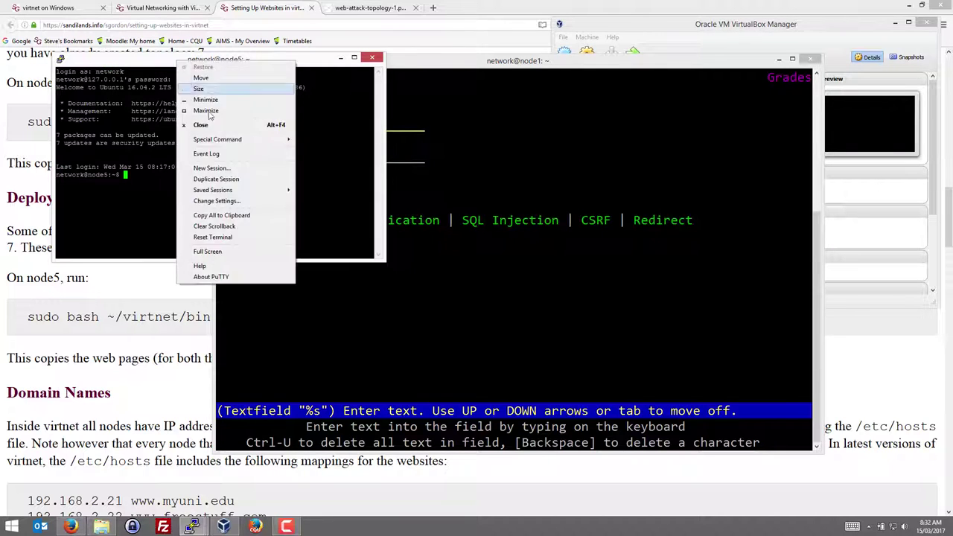
pyautogui.click(216, 202)
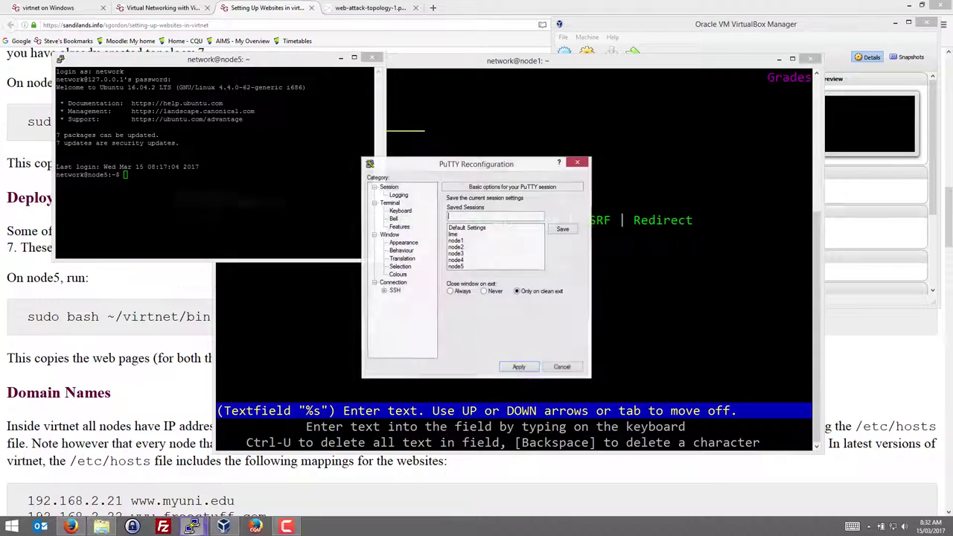
pyautogui.click(403, 243)
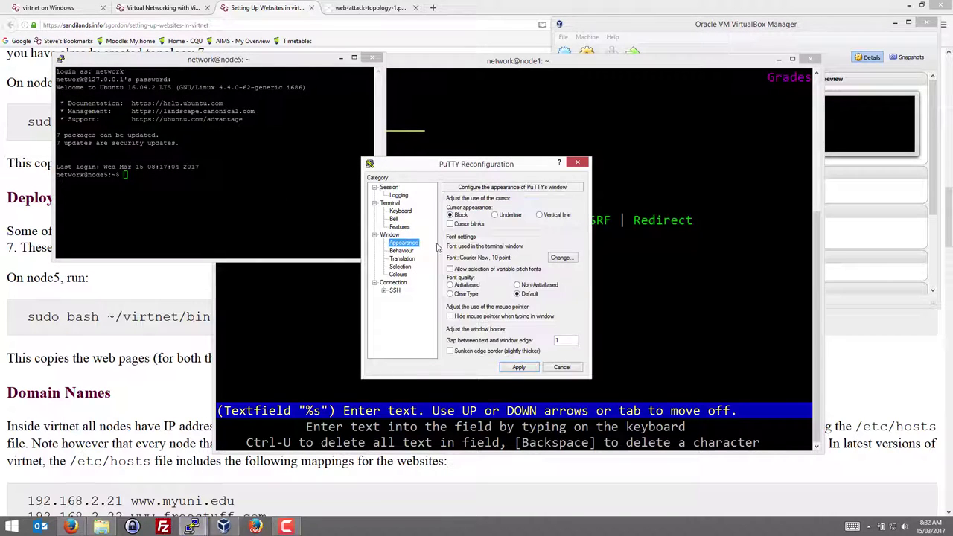
pyautogui.click(560, 257)
pyautogui.moveTo(463, 289); pyautogui.dragTo(463, 272)
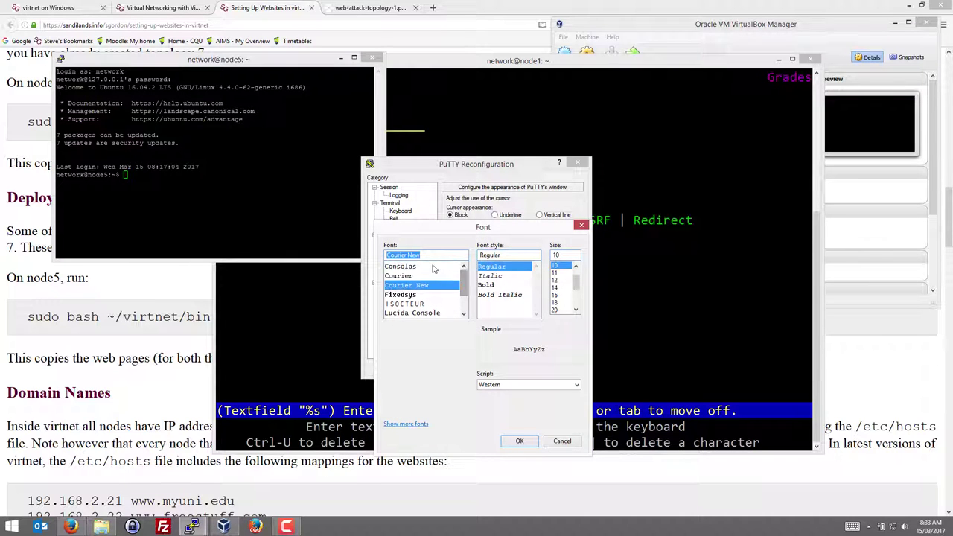
pyautogui.click(400, 266)
pyautogui.click(560, 309)
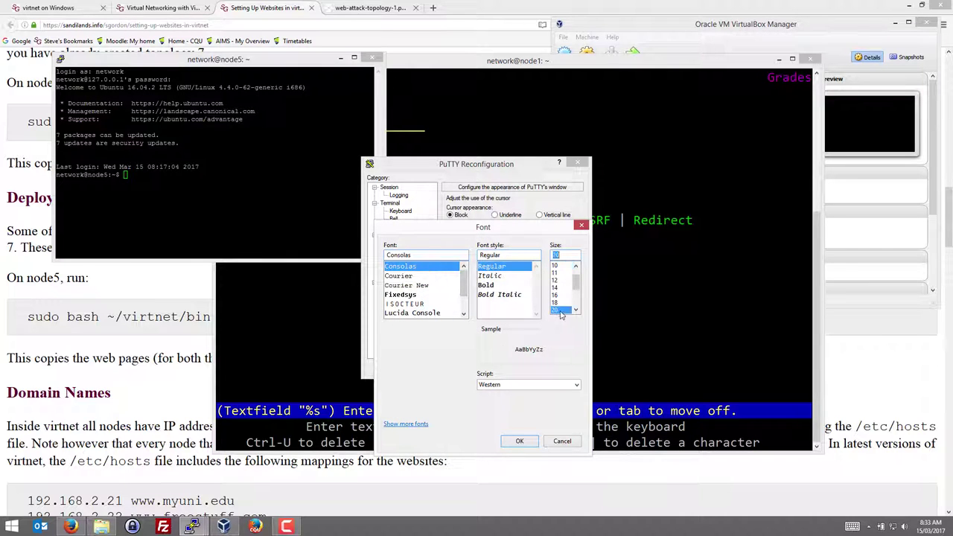
pyautogui.click(519, 441)
pyautogui.click(519, 368)
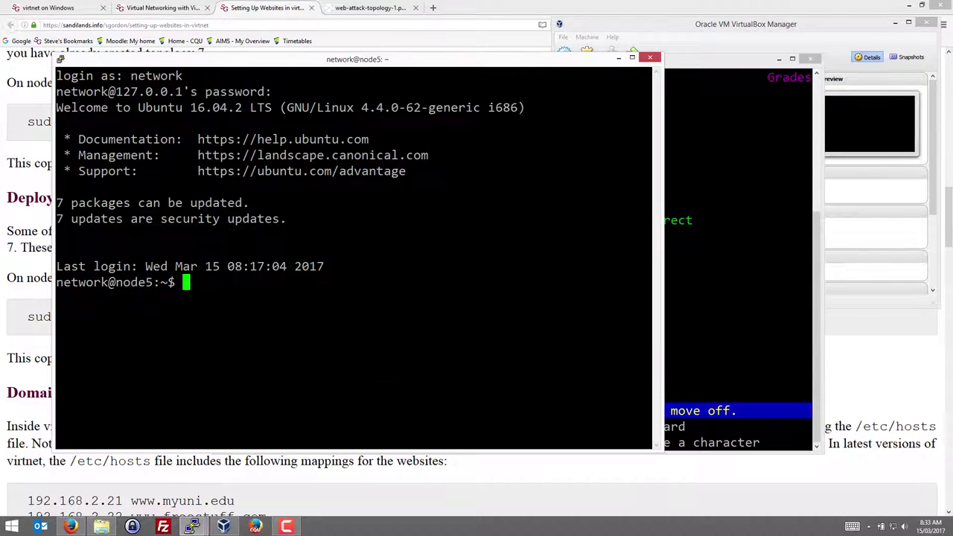
pyautogui.moveTo(328, 61); pyautogui.dragTo(543, 61)
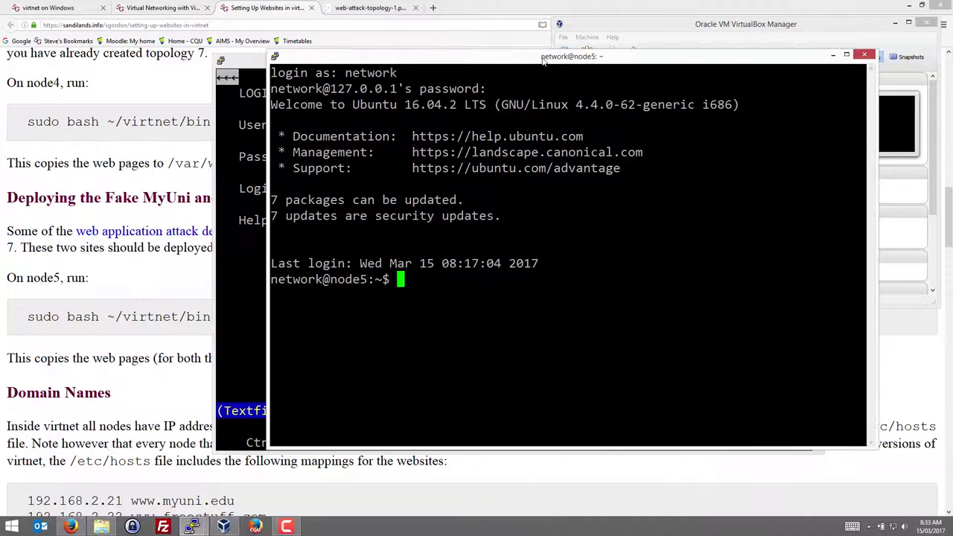
# Switch to the web attack topology diagram and zoom in on it
pyautogui.click(364, 9)
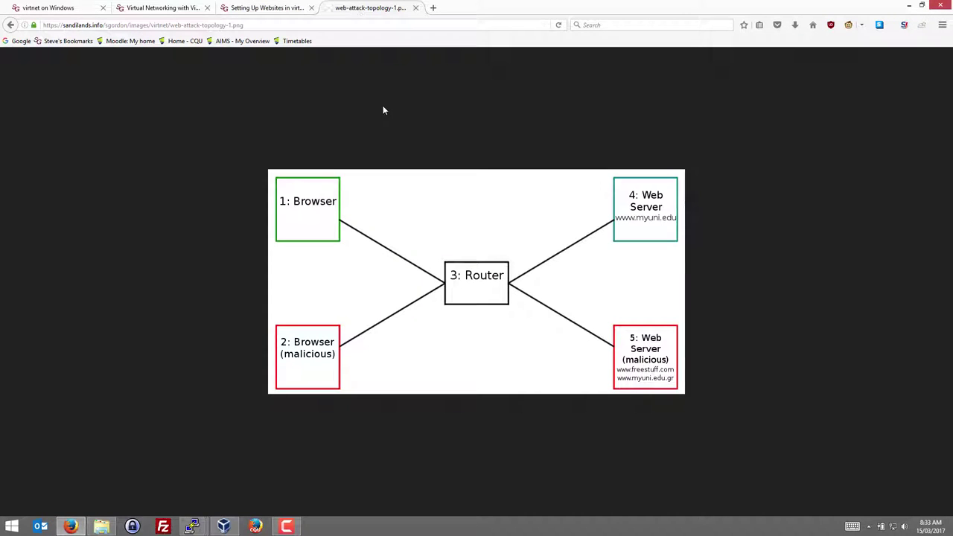
pyautogui.hotkey('ctrl', '+')
pyautogui.hotkey('ctrl', '+')
pyautogui.hotkey('ctrl', '+')
pyautogui.hotkey('ctrl', '+')
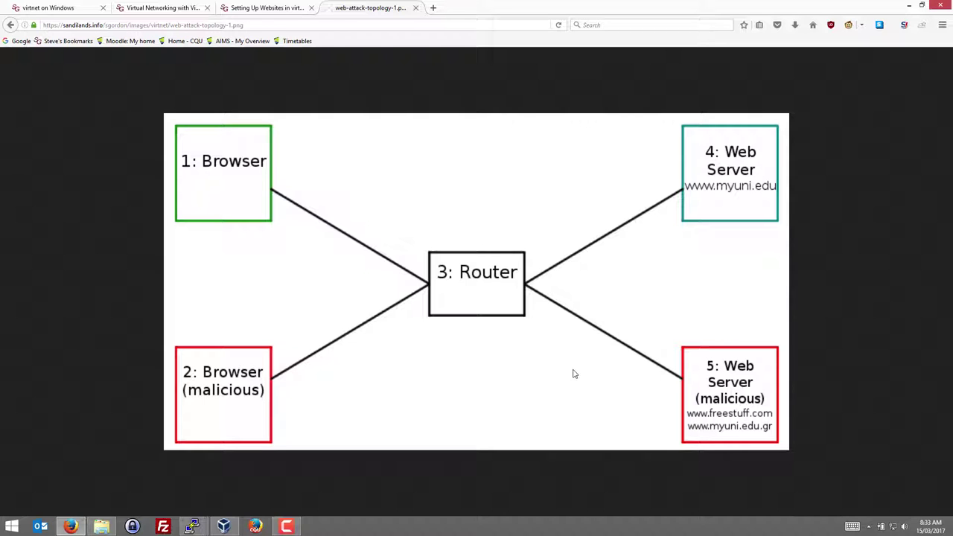
# Return to the Setting Up Websites in virtnet page and look over the node5 deploy command
pyautogui.click(262, 8)
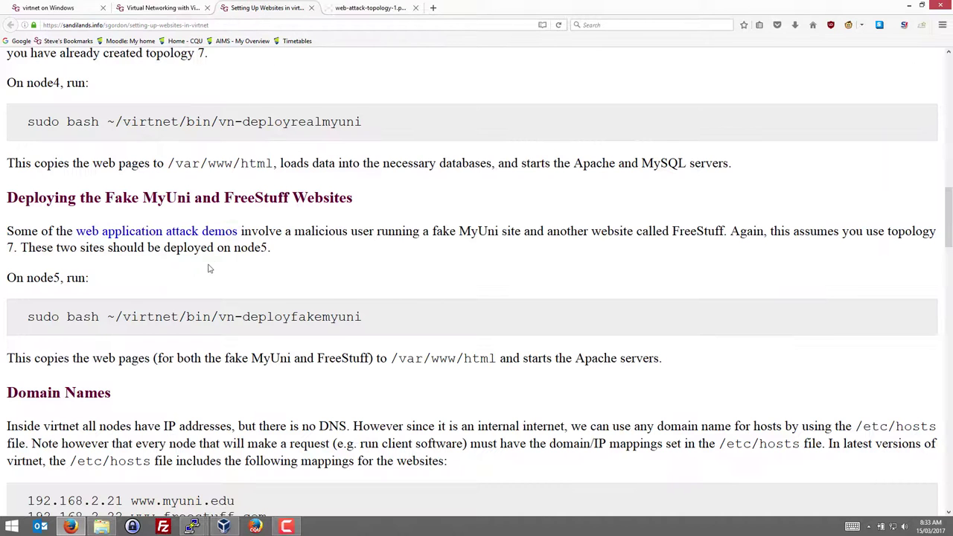
pyautogui.tripleClick(168, 319)
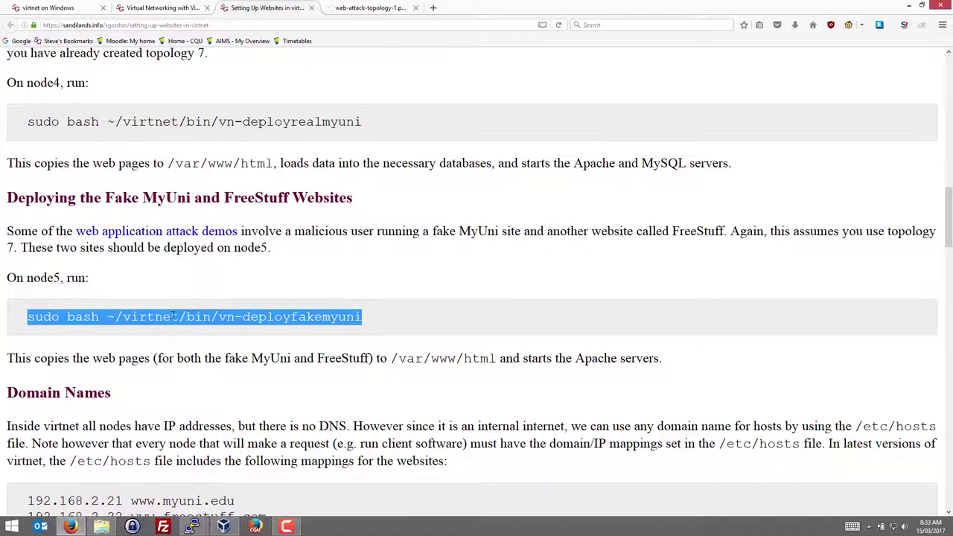
pyautogui.click(261, 279)
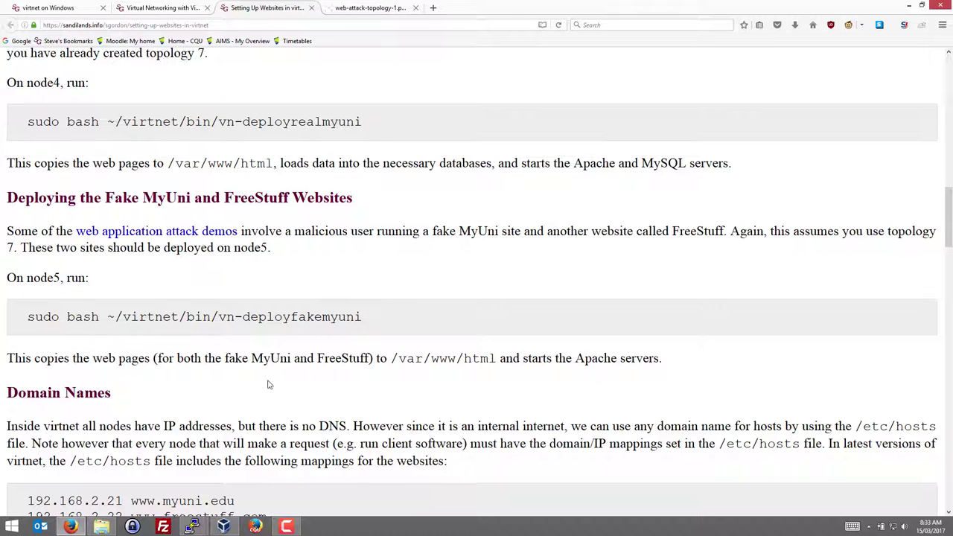
# On node5, run sudo bash ~/virtnet/bin/vn-deployfakemyuni, give the sudo password and confirm with y
pyautogui.click(191, 527)
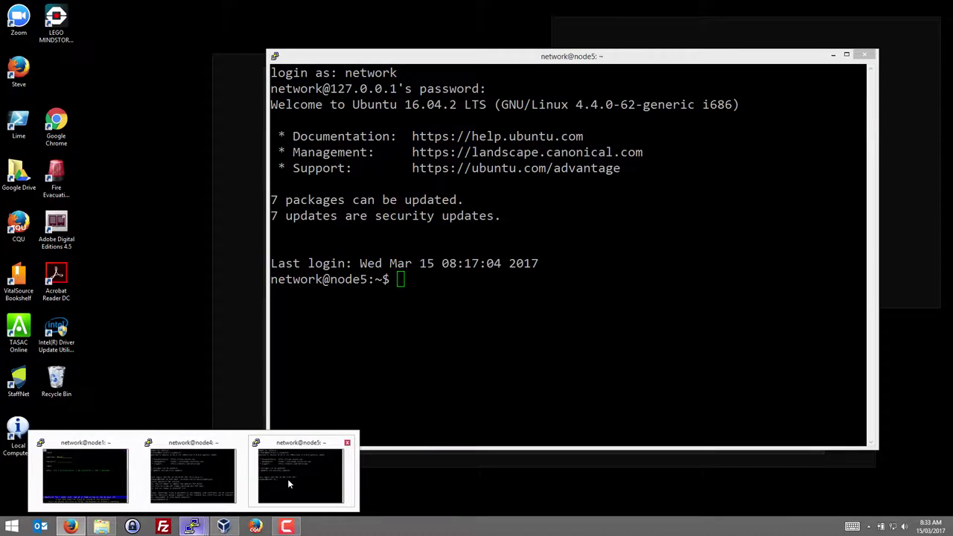
pyautogui.click(288, 479)
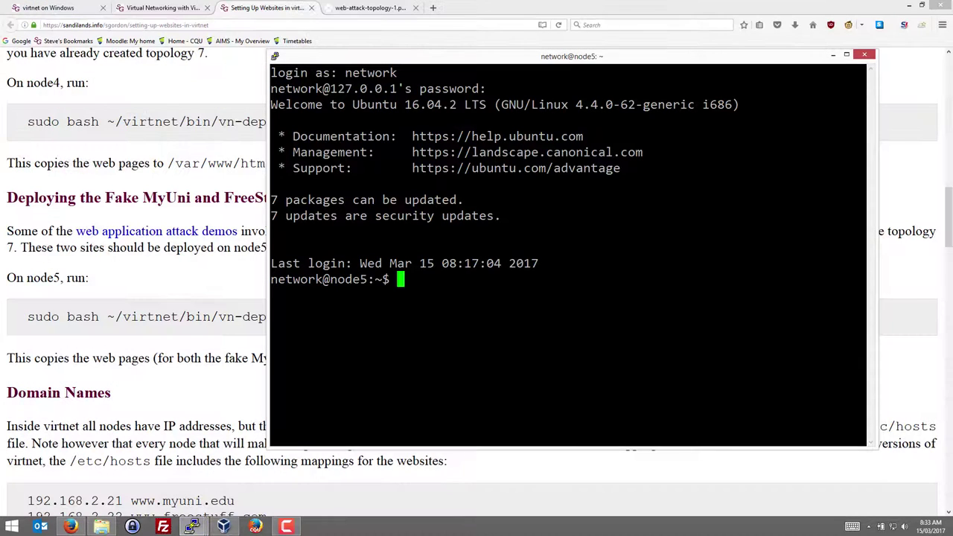
pyautogui.write('sudo bas')
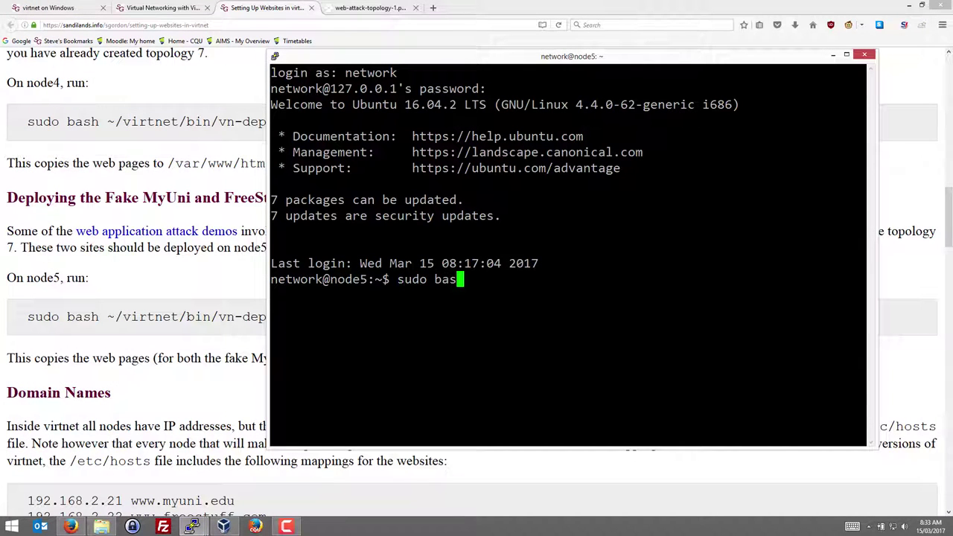
pyautogui.write('h ~/virtnet/bin/')
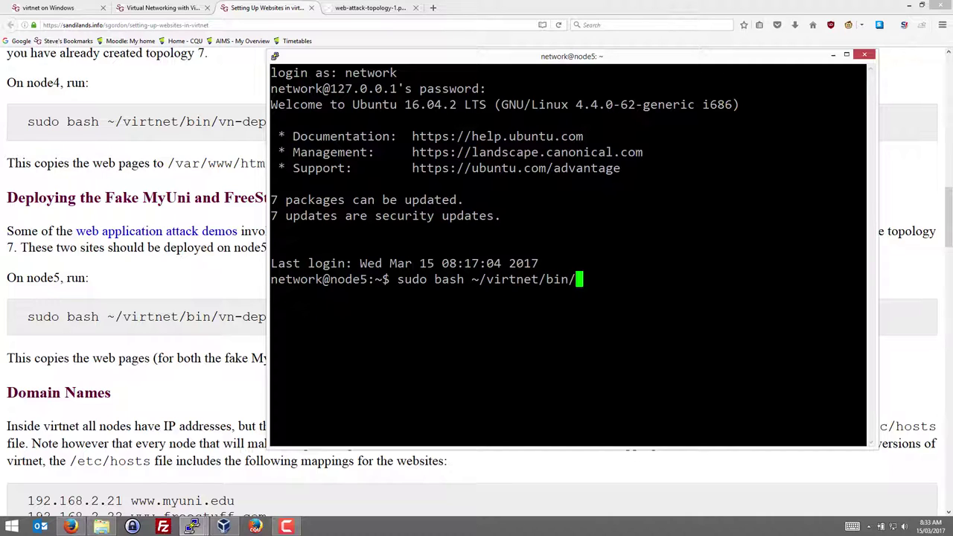
pyautogui.write('vn-deployfa')
pyautogui.press('Tab')
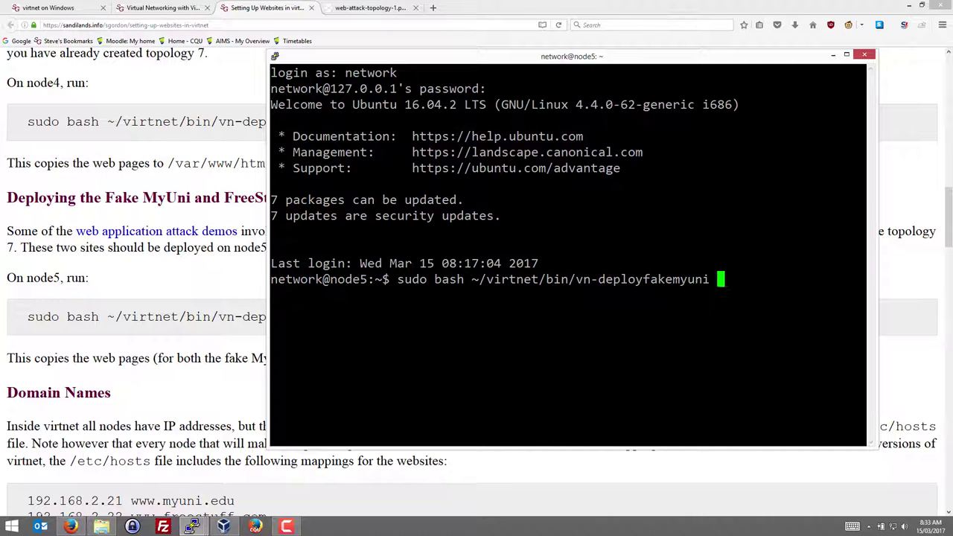
pyautogui.press('Return')
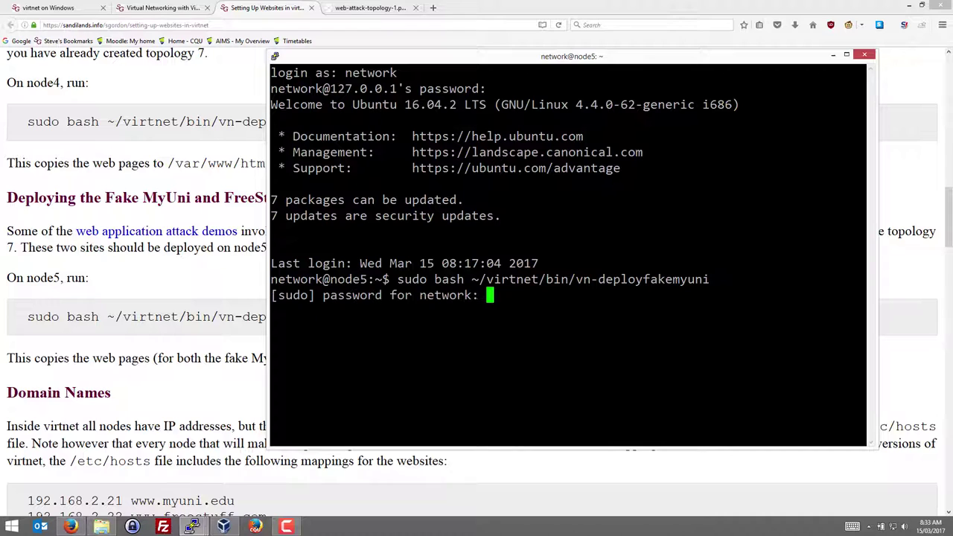
pyautogui.press('Return')
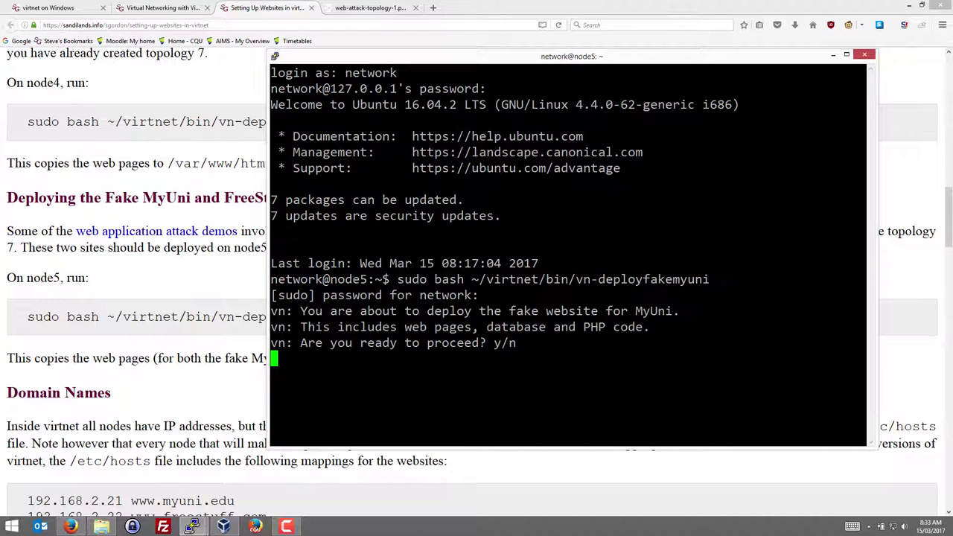
pyautogui.write('y')
pyautogui.press('Return')
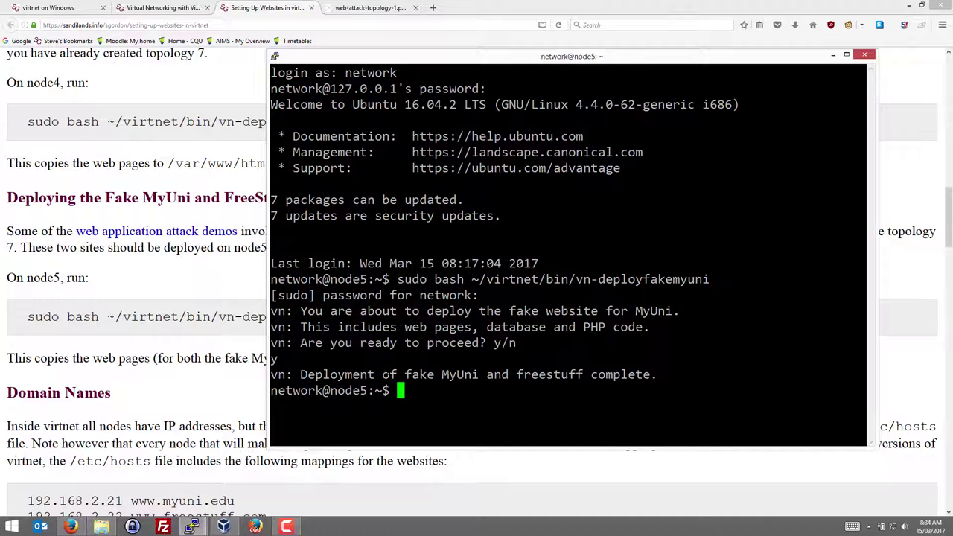
# Bring Firefox forward and follow the 'web application attack demos' link to the article
pyautogui.click(229, 289)
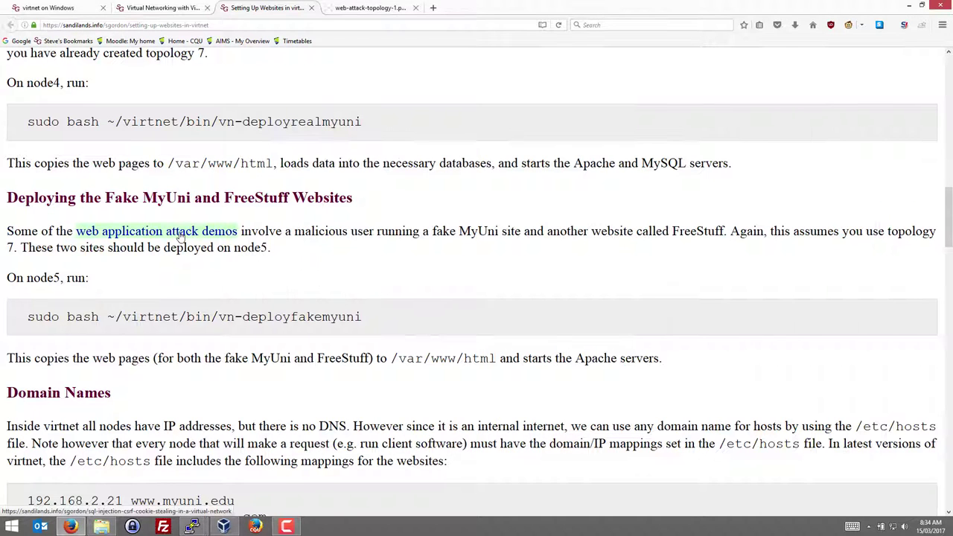
pyautogui.click(179, 233)
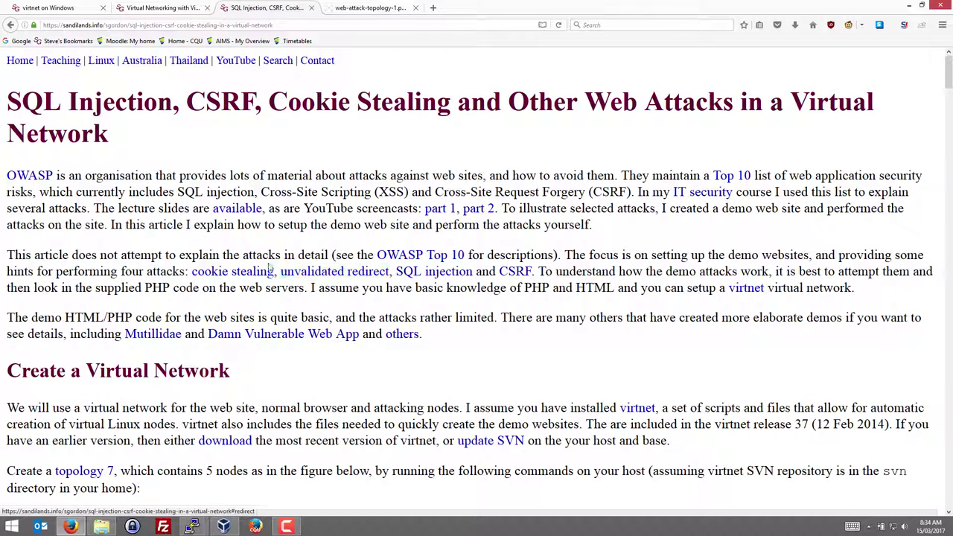